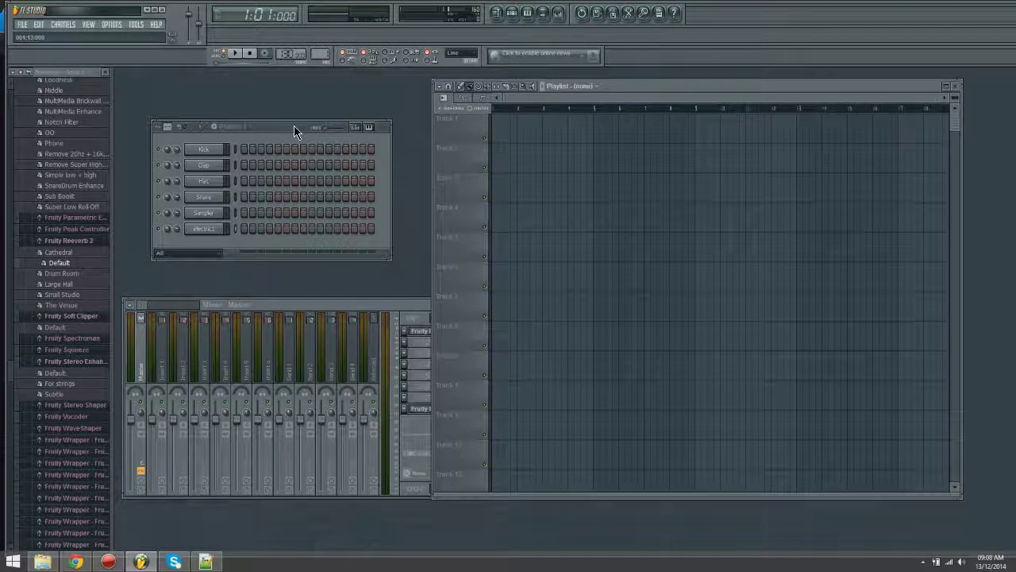
- Open the piano roll for the electric1 channel and arrange it beside the channel rack
{"action": "left_click_drag", "start_coordinate": [298, 127], "coordinate": [372, 155]}
{"action": "left_click", "coordinate": [529, 19]}
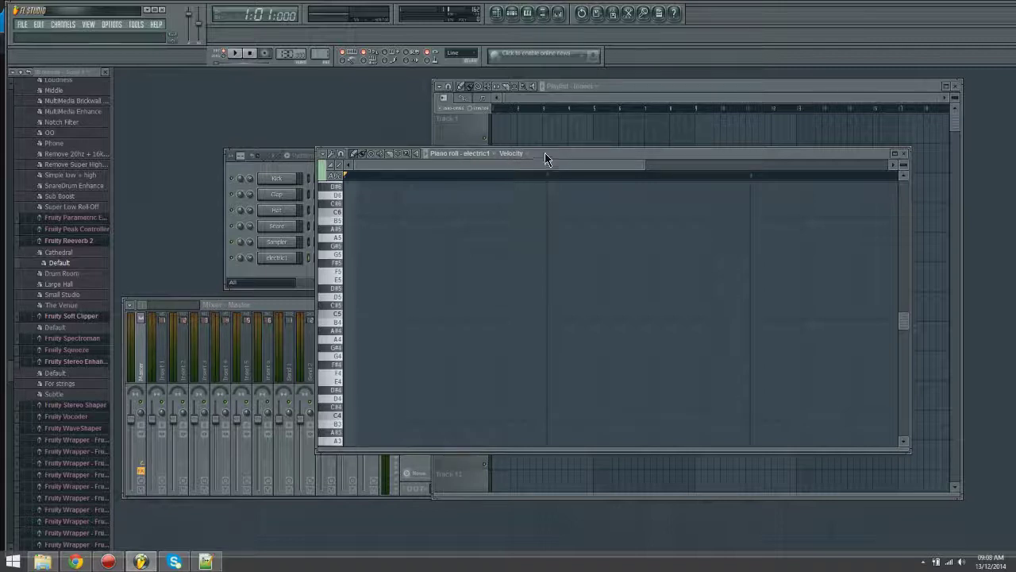
{"action": "left_click_drag", "start_coordinate": [545, 153], "coordinate": [593, 169]}
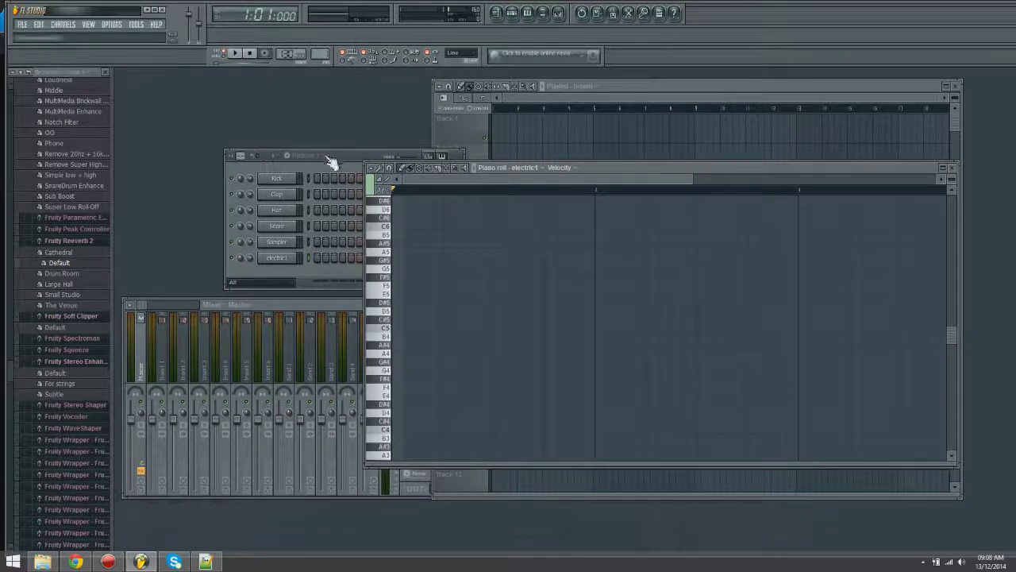
{"action": "left_click_drag", "start_coordinate": [329, 156], "coordinate": [243, 143]}
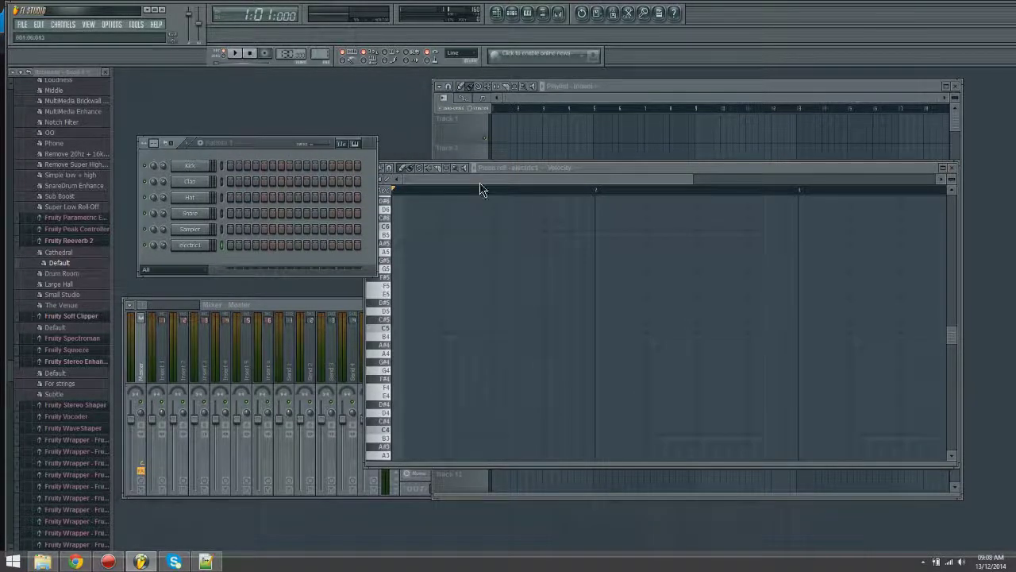
{"action": "left_click", "coordinate": [597, 166]}
{"action": "left_click_drag", "start_coordinate": [597, 167], "coordinate": [589, 143]}
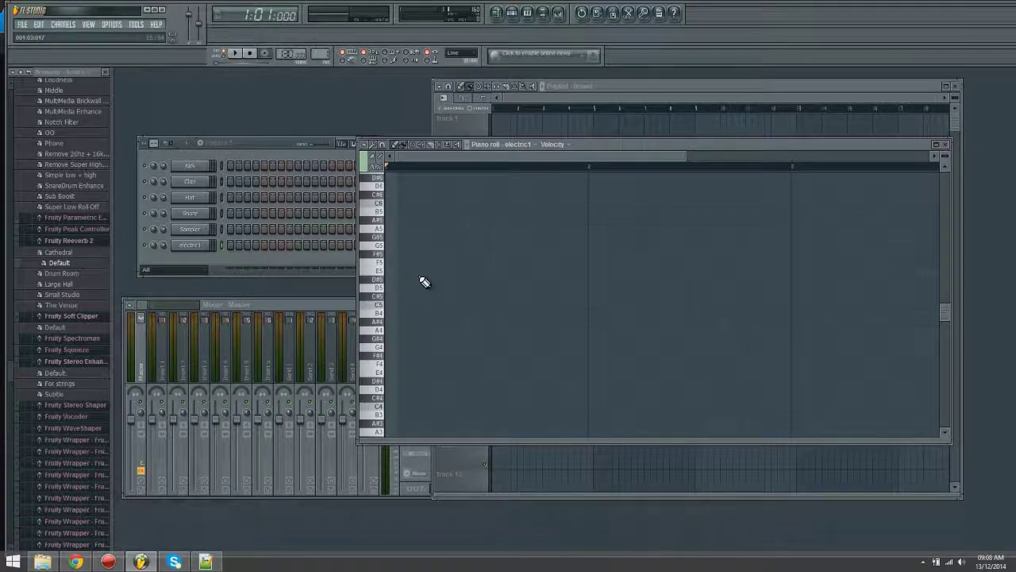
- Audition C4, G4 and B4, and place half-beat notes C4, G4, B4 and G4 on the four beats of bar 1
{"action": "key", "text": "z"}
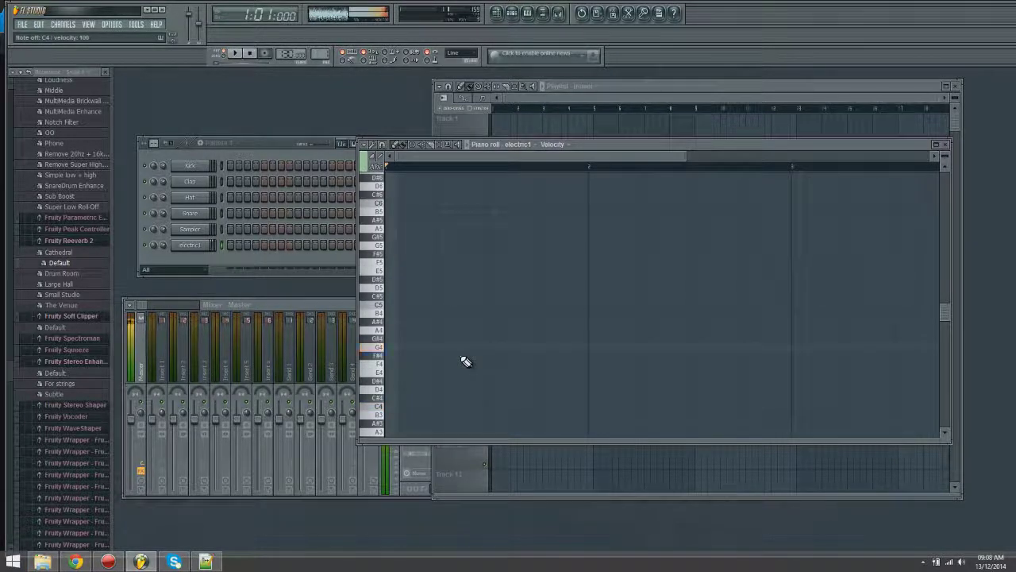
{"action": "key", "text": "b"}
{"action": "key", "text": "m"}
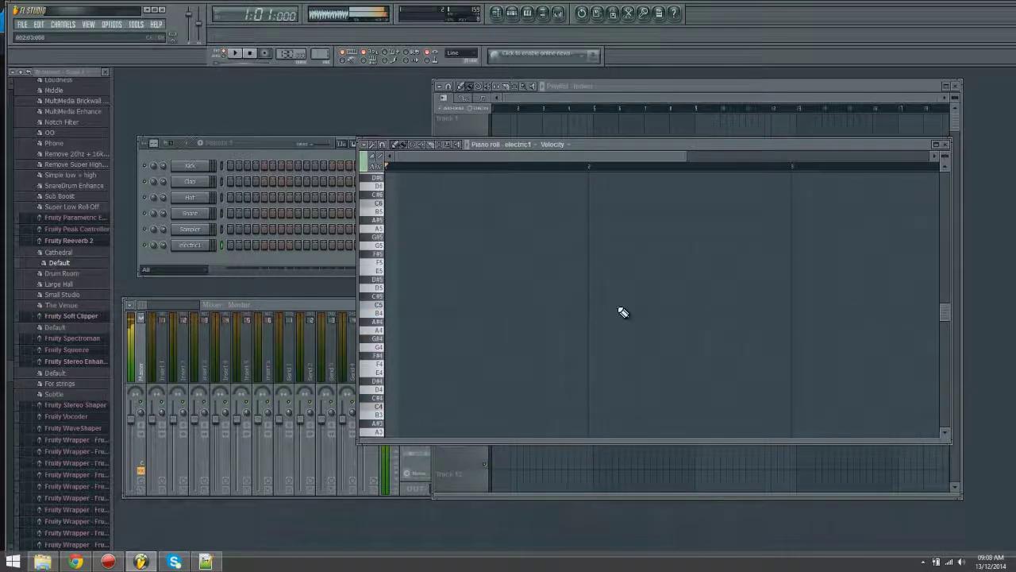
{"action": "key", "text": "z"}
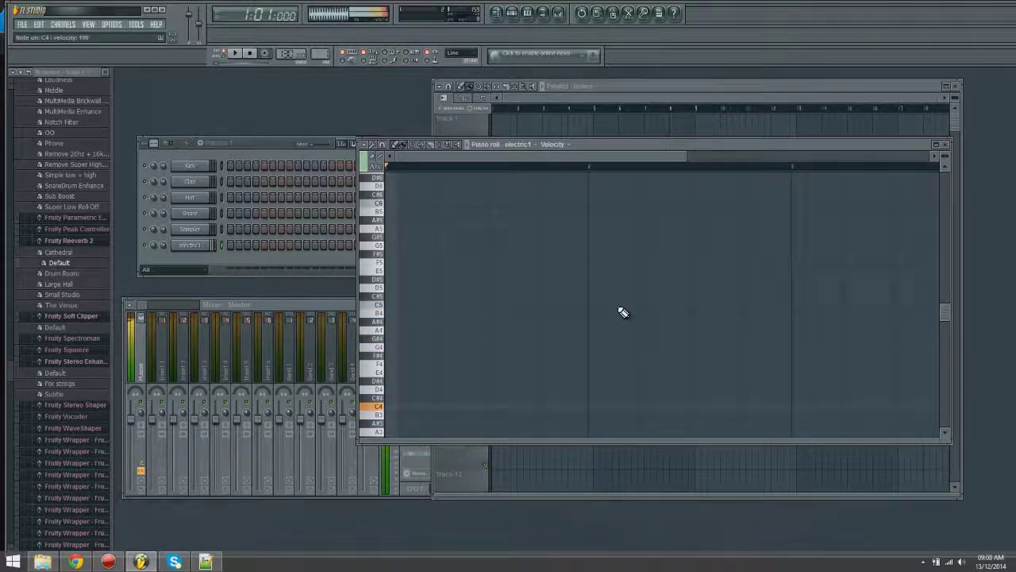
{"action": "left_click", "coordinate": [390, 407]}
{"action": "key", "text": "b"}
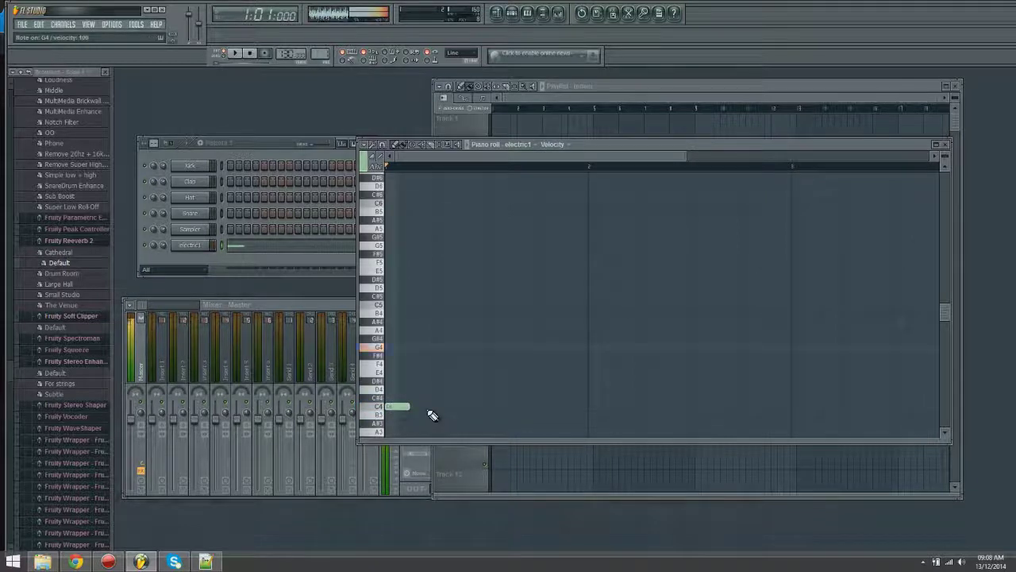
{"action": "left_click", "coordinate": [441, 349]}
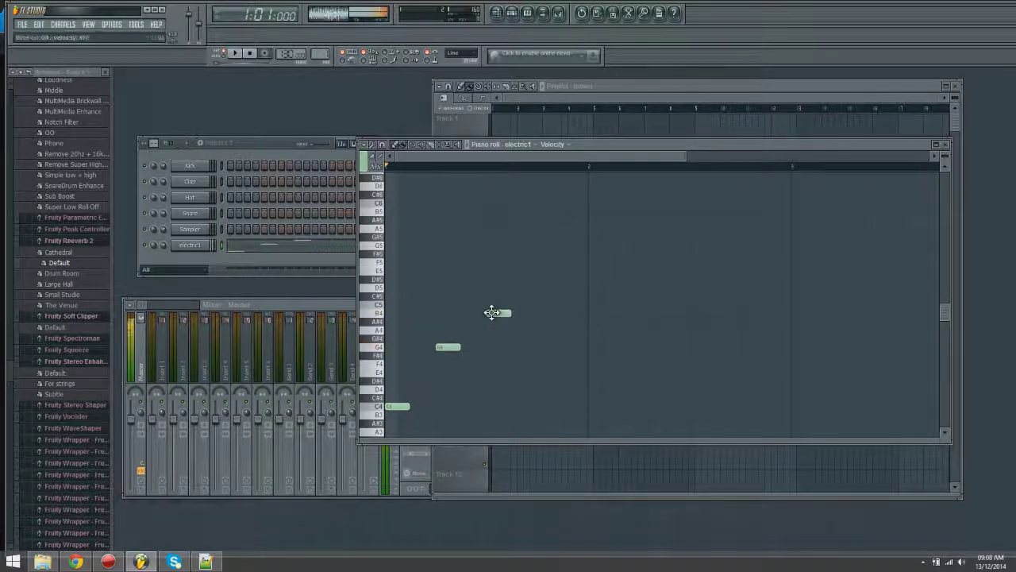
{"action": "left_click", "coordinate": [540, 348]}
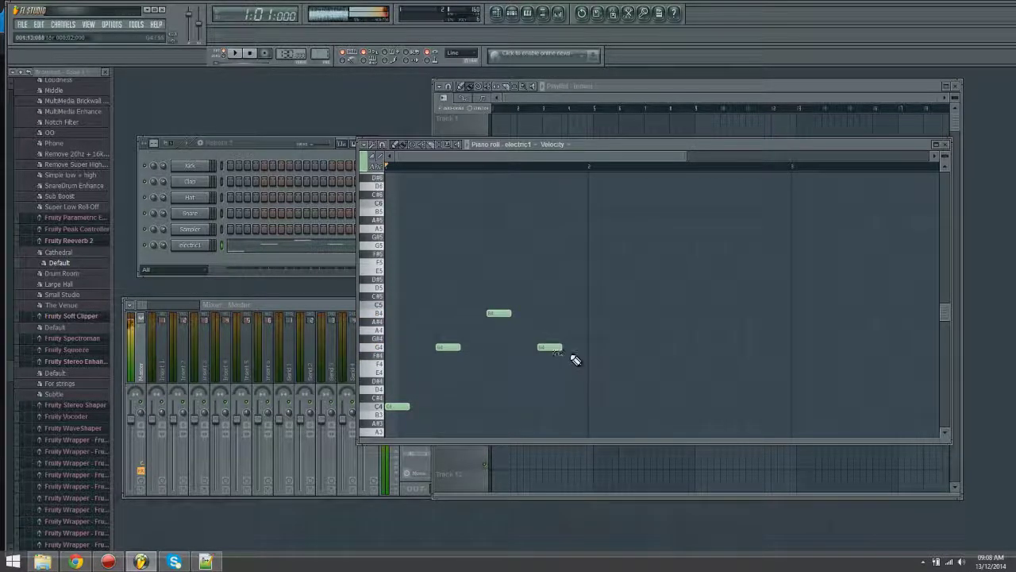
- Place half-beat notes D5, G4, B4 and G4 on the four beats of bar 2 and play the melody pattern
{"action": "left_click", "coordinate": [593, 289]}
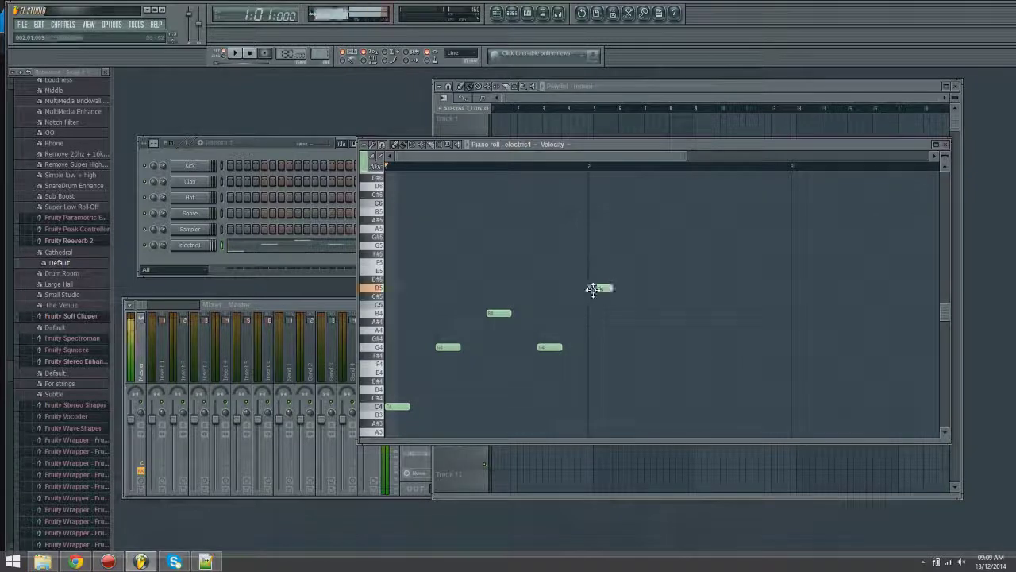
{"action": "left_click", "coordinate": [645, 348]}
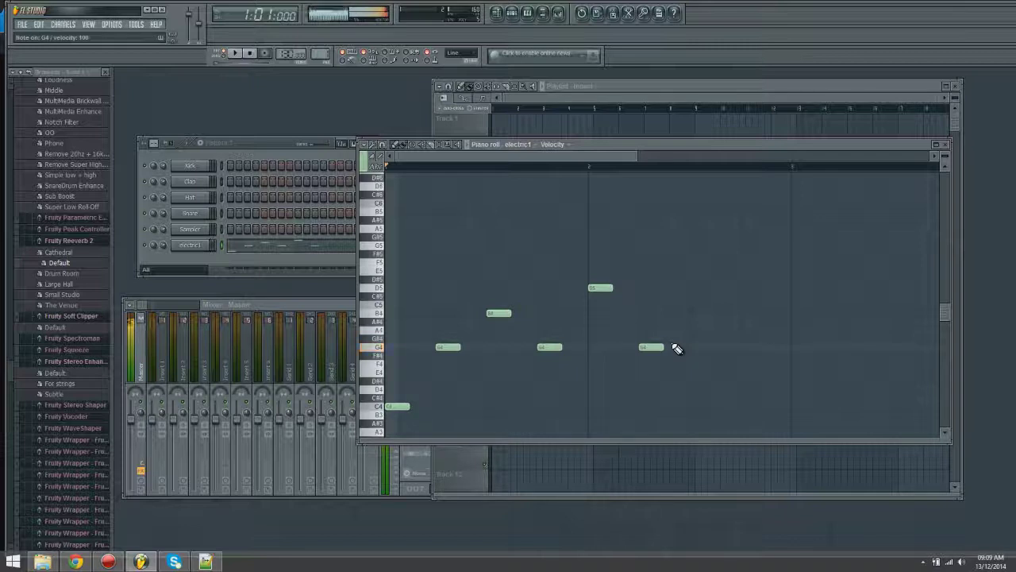
{"action": "key", "text": "m"}
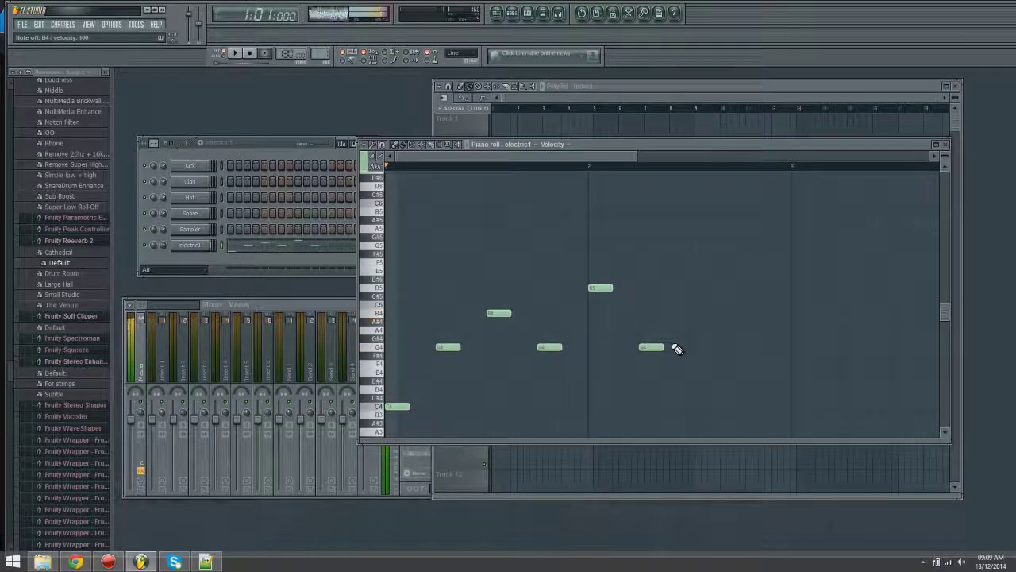
{"action": "left_click", "coordinate": [695, 315]}
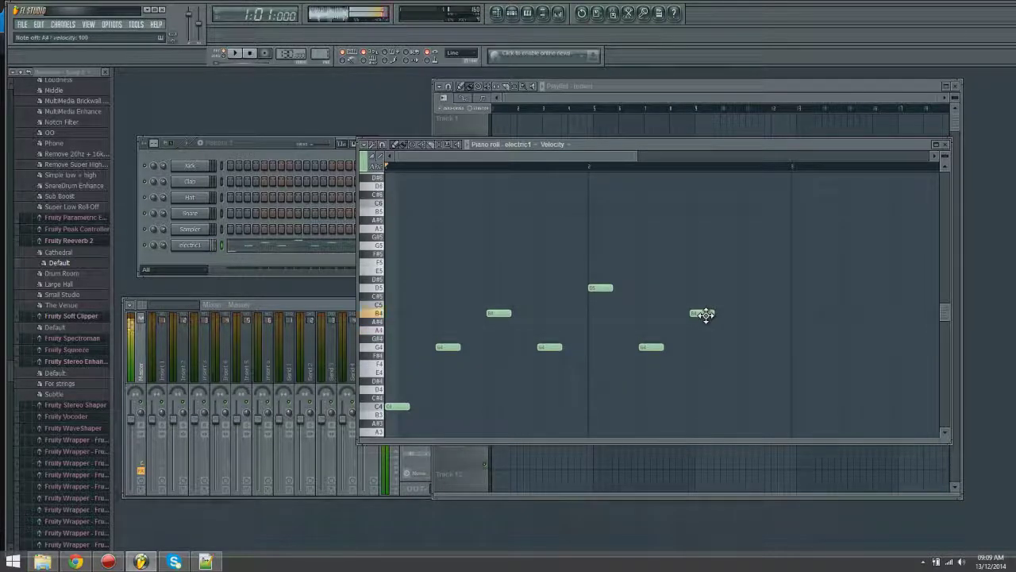
{"action": "key", "text": "b"}
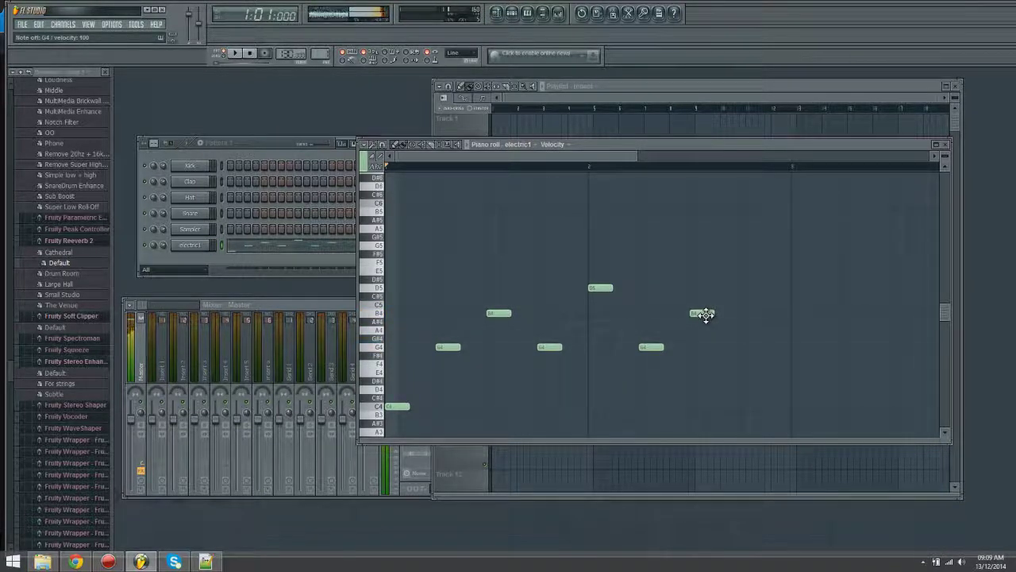
{"action": "left_click", "coordinate": [749, 347]}
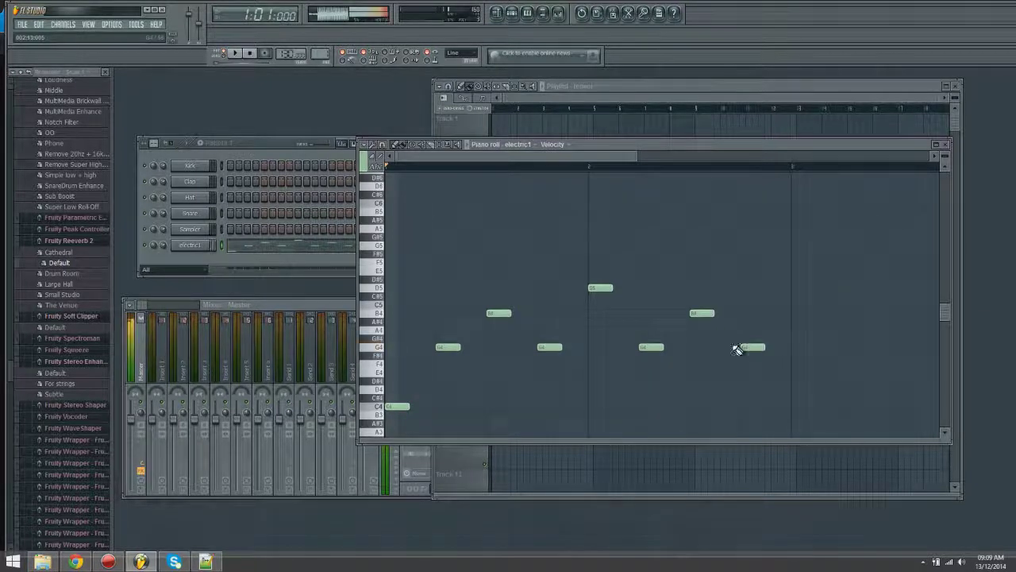
{"action": "left_click", "coordinate": [469, 147]}
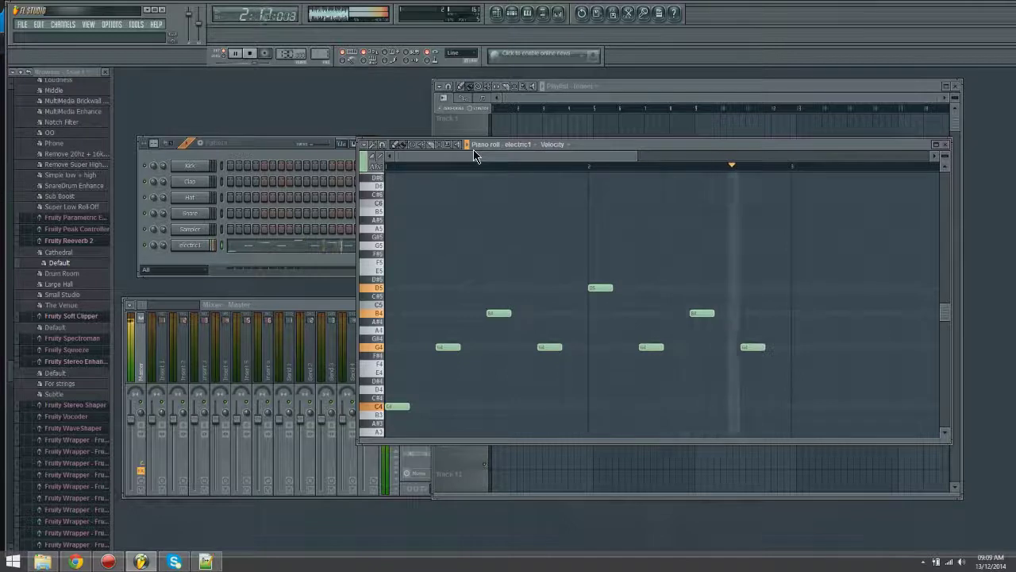
{"action": "left_click", "coordinate": [468, 146]}
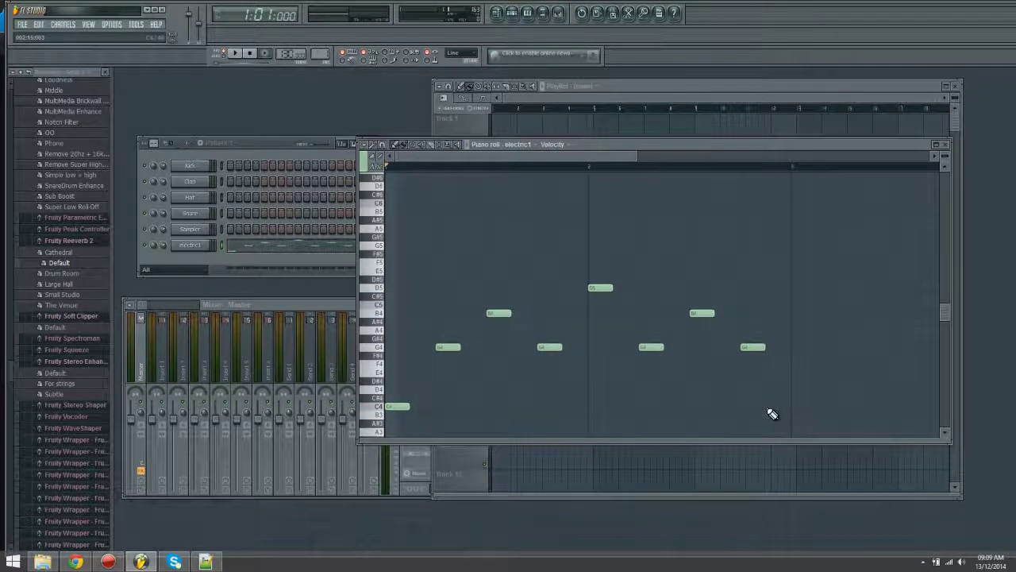
- Place four consecutive Pattern 1 clips on Track 1 of the playlist, starting at bar 1, and play the arrangement
{"action": "left_click", "coordinate": [535, 111]}
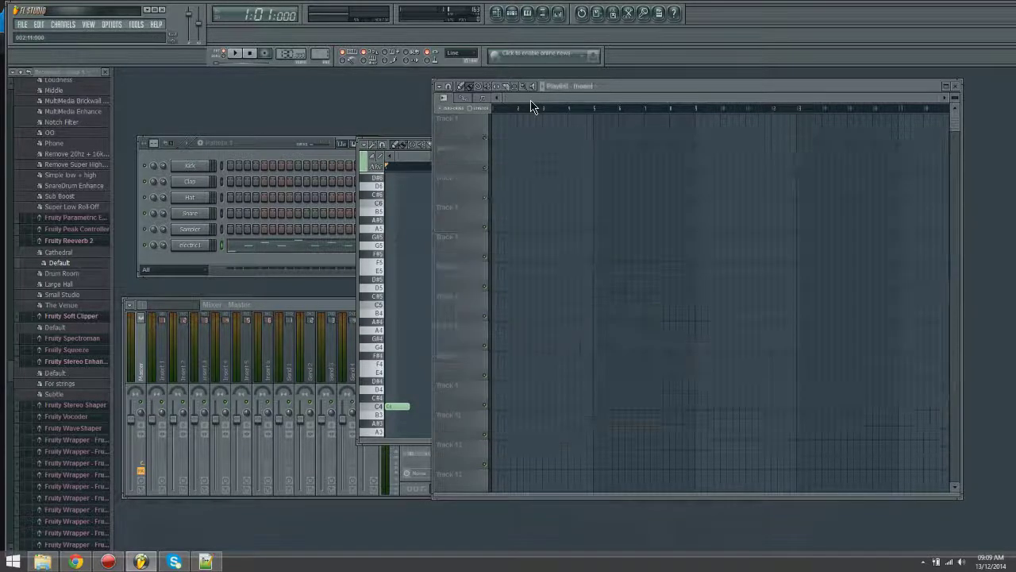
{"action": "left_click", "coordinate": [498, 119]}
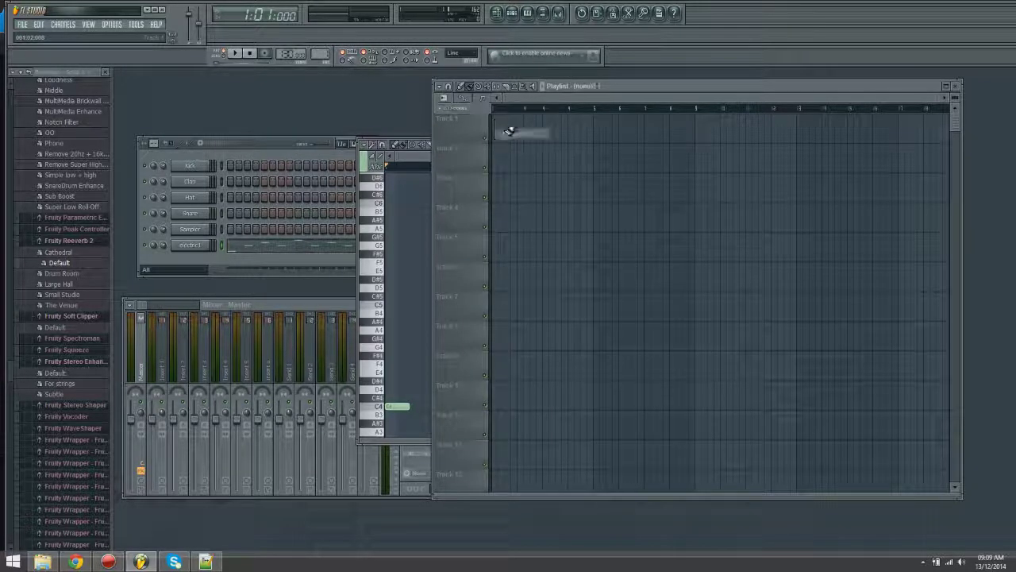
{"action": "left_click", "coordinate": [545, 119]}
{"action": "left_click", "coordinate": [596, 119]}
{"action": "left_click", "coordinate": [644, 118]}
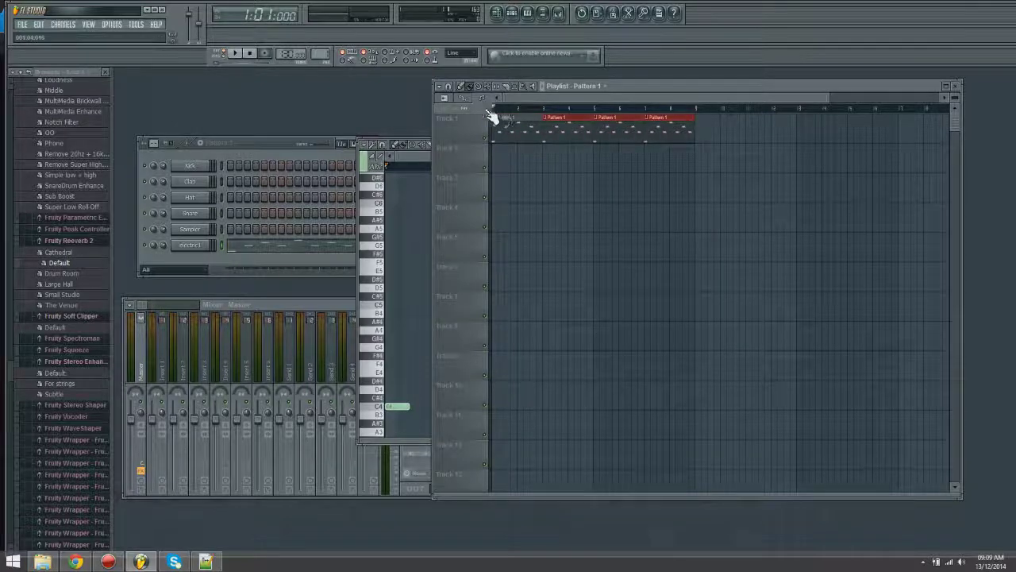
{"action": "key", "text": "space"}
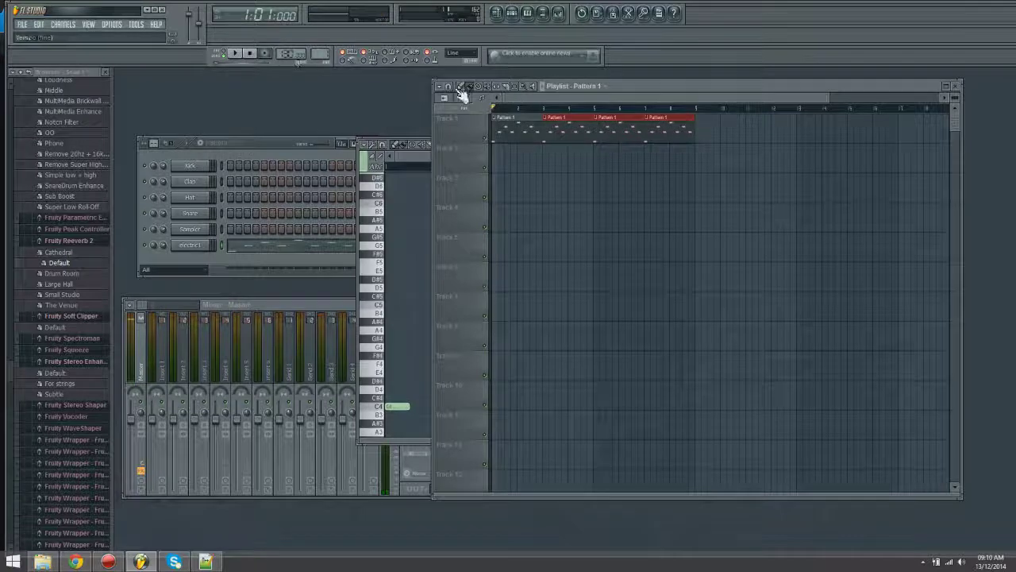
- Rearrange the playlist and piano roll windows so the clips and the melody notes can both be seen
{"action": "left_click_drag", "start_coordinate": [628, 87], "coordinate": [727, 102]}
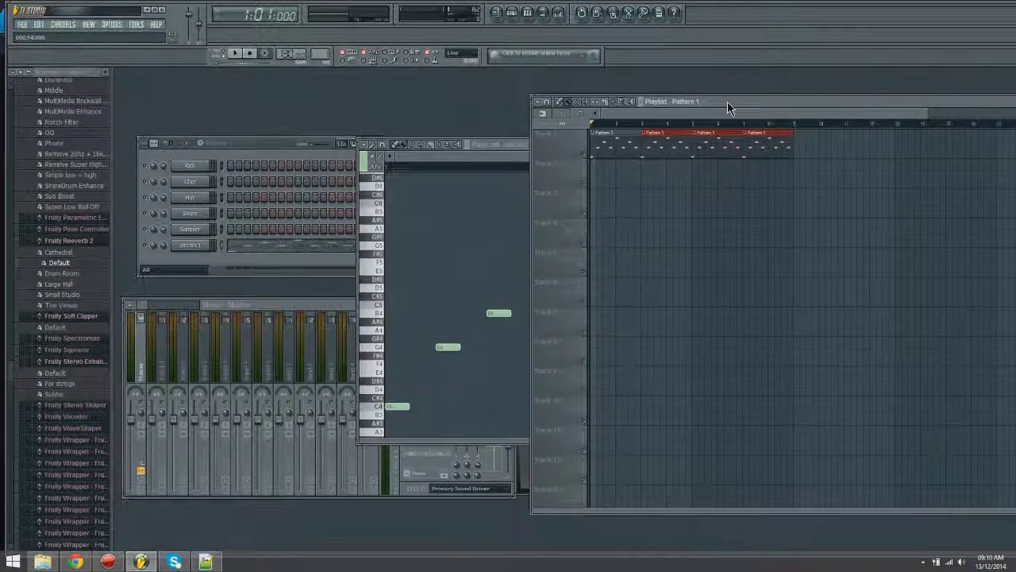
{"action": "left_click", "coordinate": [508, 159]}
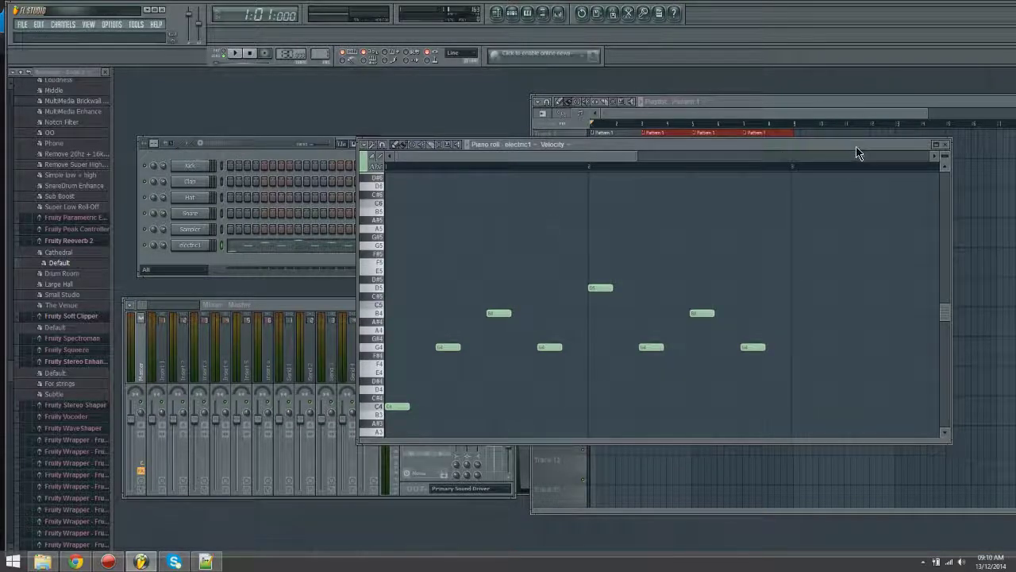
{"action": "left_click_drag", "start_coordinate": [856, 152], "coordinate": [696, 183]}
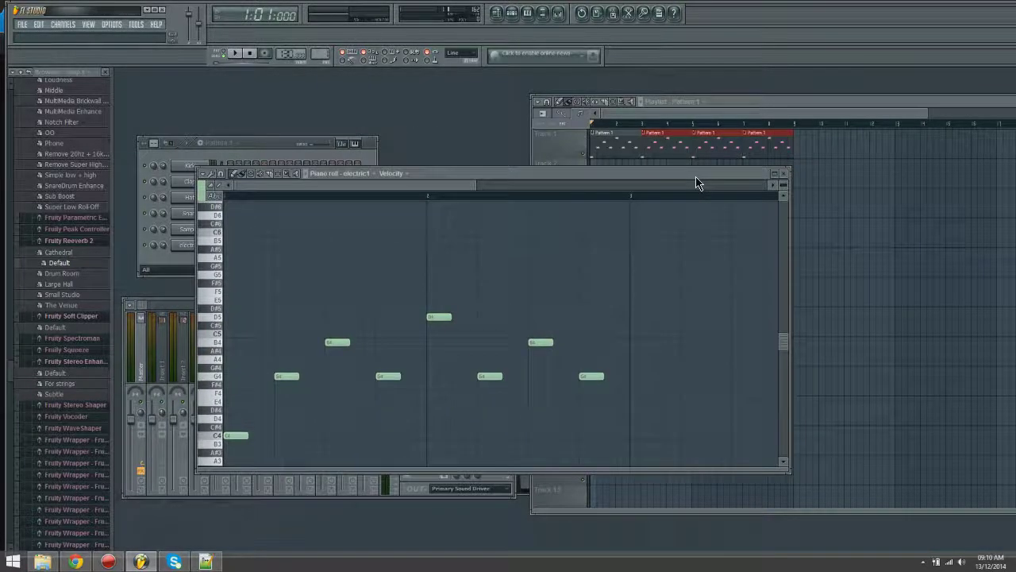
{"action": "left_click", "coordinate": [644, 119]}
- Switch to Pattern 2 and name it bassline
{"action": "left_click", "coordinate": [257, 141]}
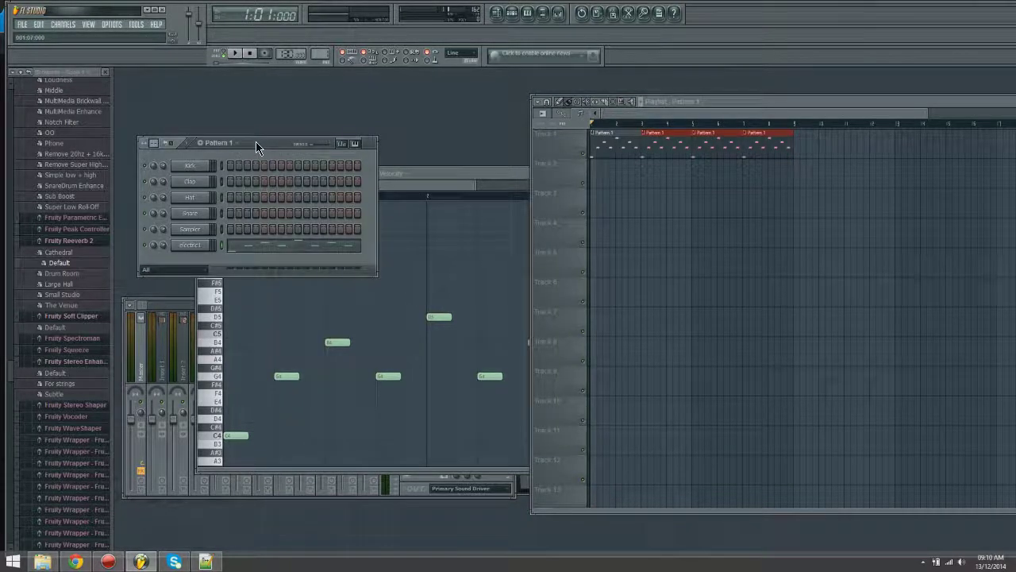
{"action": "left_click", "coordinate": [200, 143]}
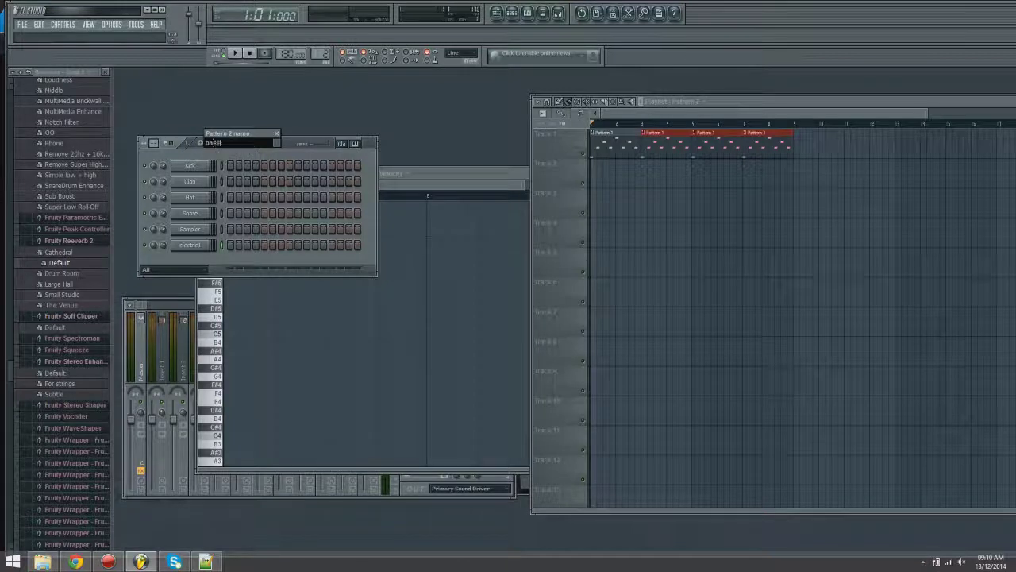
{"action": "type", "text": "bassline"}
{"action": "key", "text": "Return"}
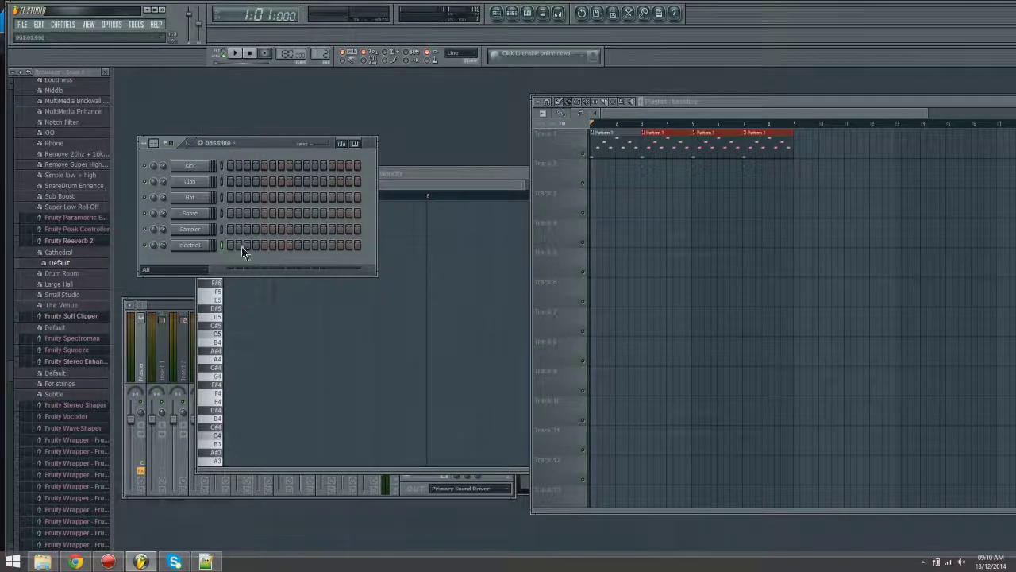
- Fill bar 1 of electric1's piano roll with eight back-to-back half-beat C3 notes and play the bassline pattern
{"action": "left_click", "coordinate": [430, 176]}
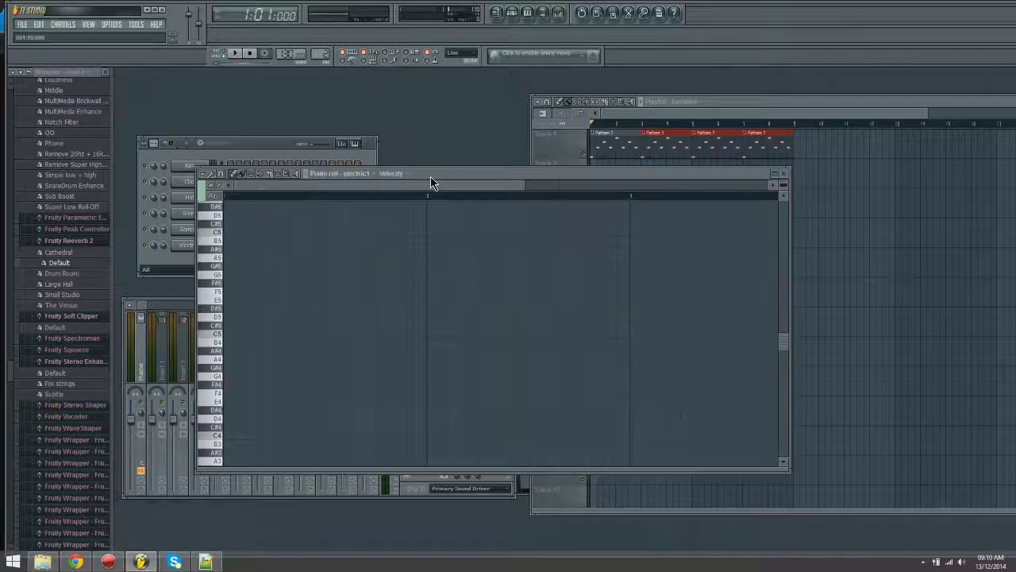
{"action": "left_click", "coordinate": [783, 182]}
{"action": "left_click", "coordinate": [527, 14]}
{"action": "left_click_drag", "start_coordinate": [457, 170], "coordinate": [575, 164]}
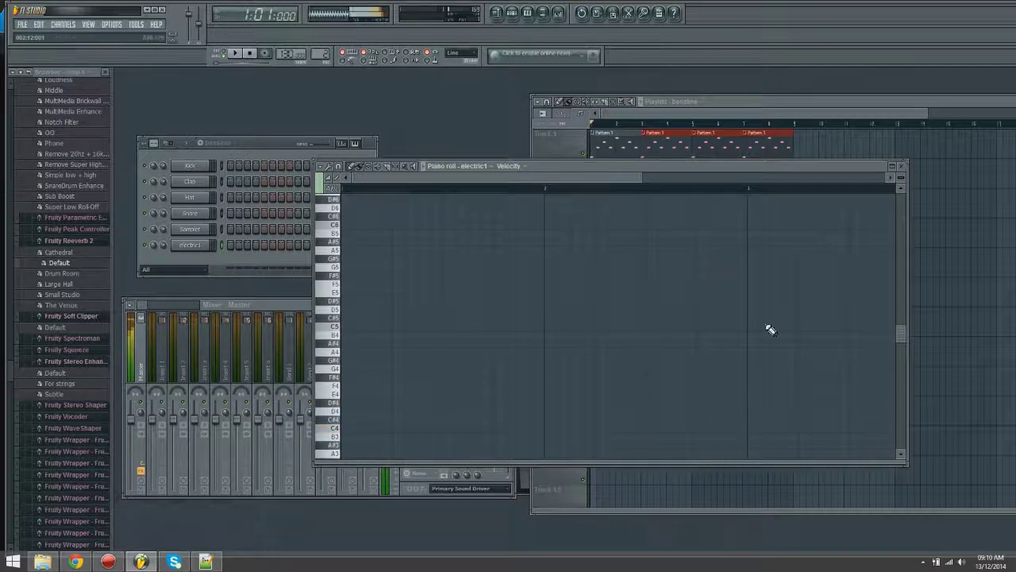
{"action": "left_click_drag", "start_coordinate": [902, 346], "coordinate": [900, 391]}
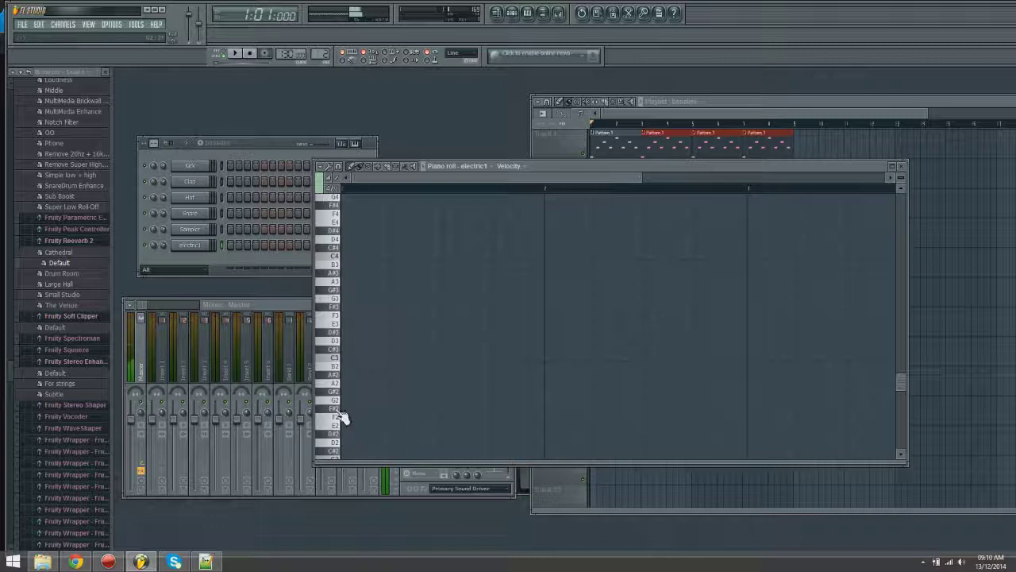
{"action": "left_click", "coordinate": [332, 458]}
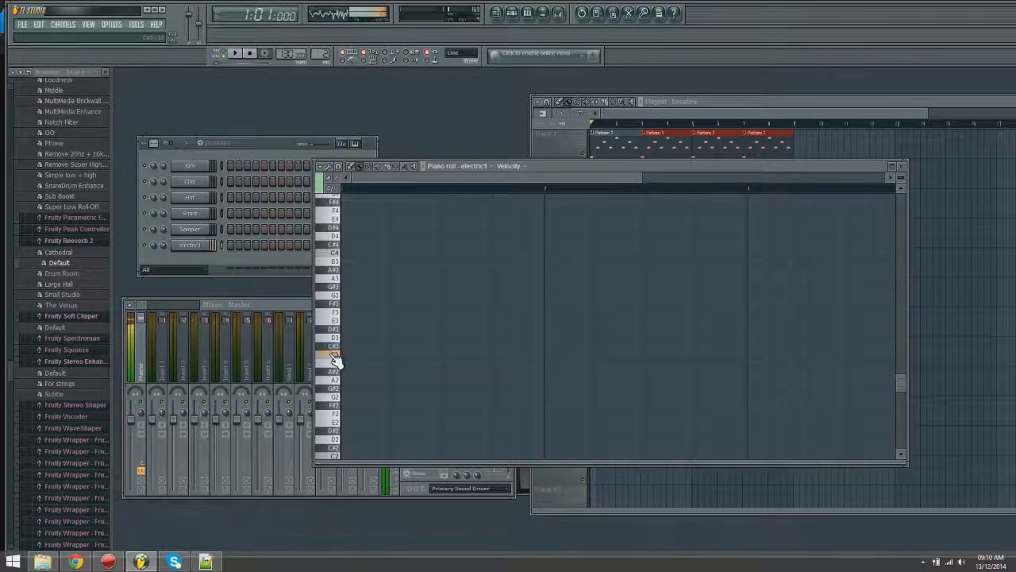
{"action": "left_click_drag", "start_coordinate": [346, 355], "coordinate": [543, 353]}
{"action": "left_click", "coordinate": [425, 168]}
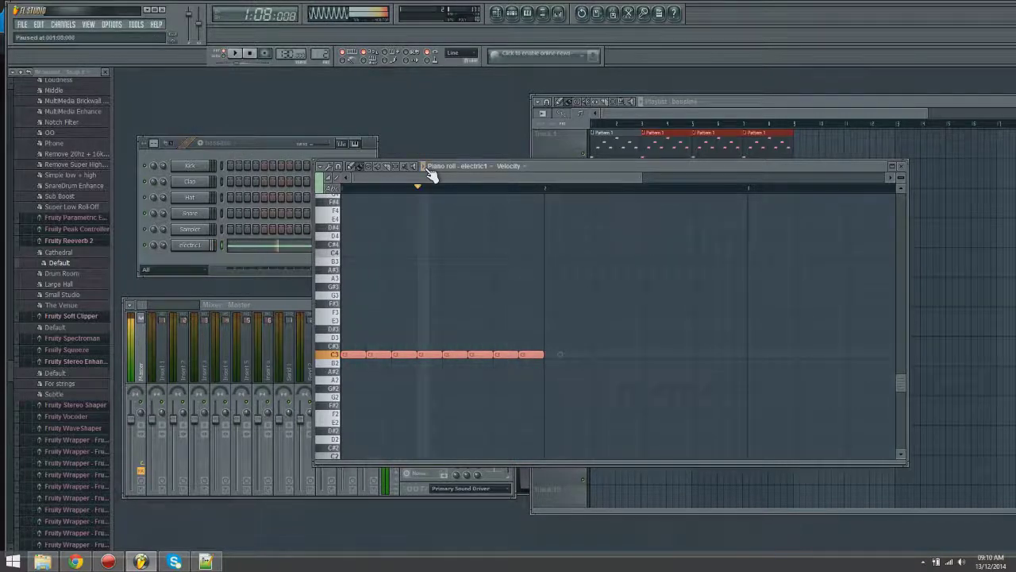
- Place six consecutive bassline clips on Track 2 of the playlist, from bar 3 to the end of the Pattern 1 clips
{"action": "left_click", "coordinate": [693, 119]}
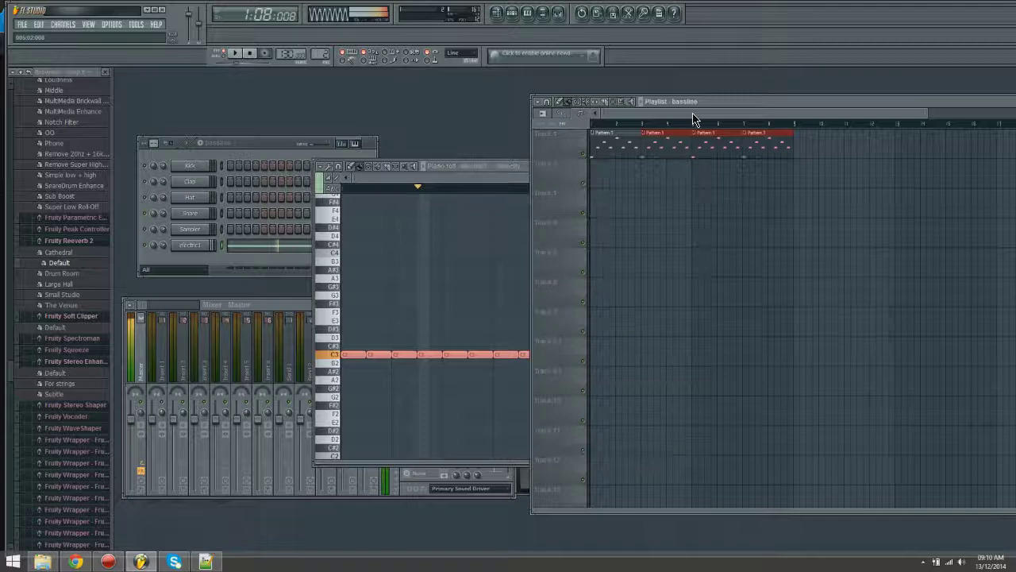
{"action": "left_click", "coordinate": [650, 168]}
{"action": "mouse_move", "coordinate": [652, 172]}
{"action": "left_mouse_down"}
{"action": "mouse_move", "coordinate": [766, 170]}
{"action": "mouse_move", "coordinate": [724, 172]}
{"action": "left_mouse_up"}
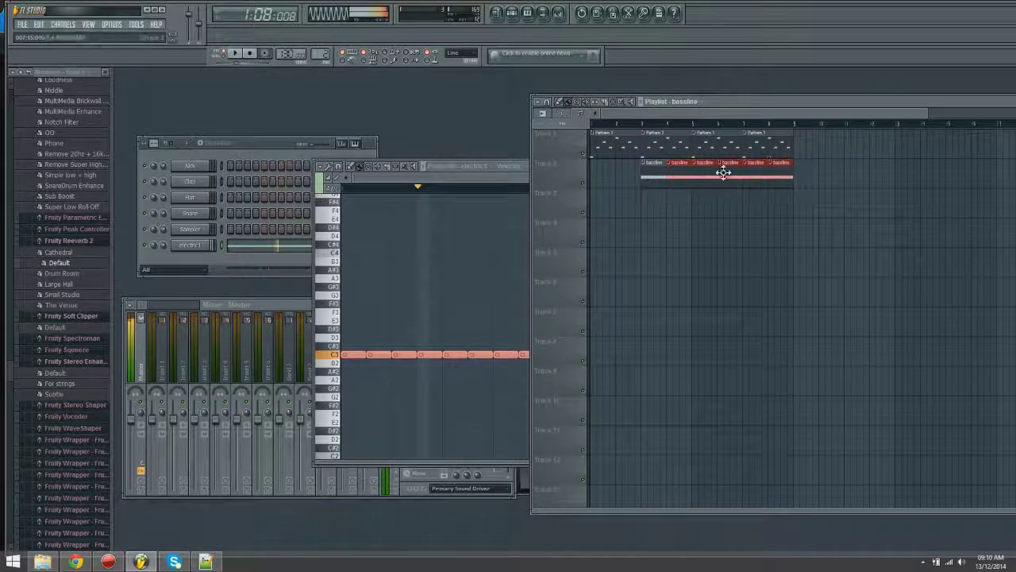
- Play the song from bar 2 of the playlist to hear the melody with the bassline, and stop playback
{"action": "left_click", "coordinate": [616, 124]}
{"action": "left_click", "coordinate": [641, 104]}
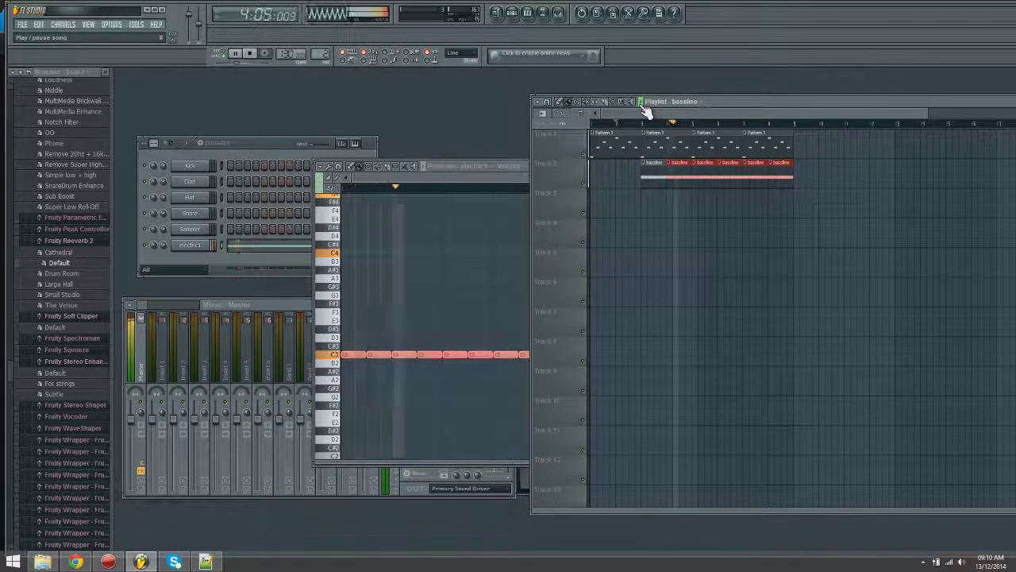
{"action": "left_click", "coordinate": [642, 104]}
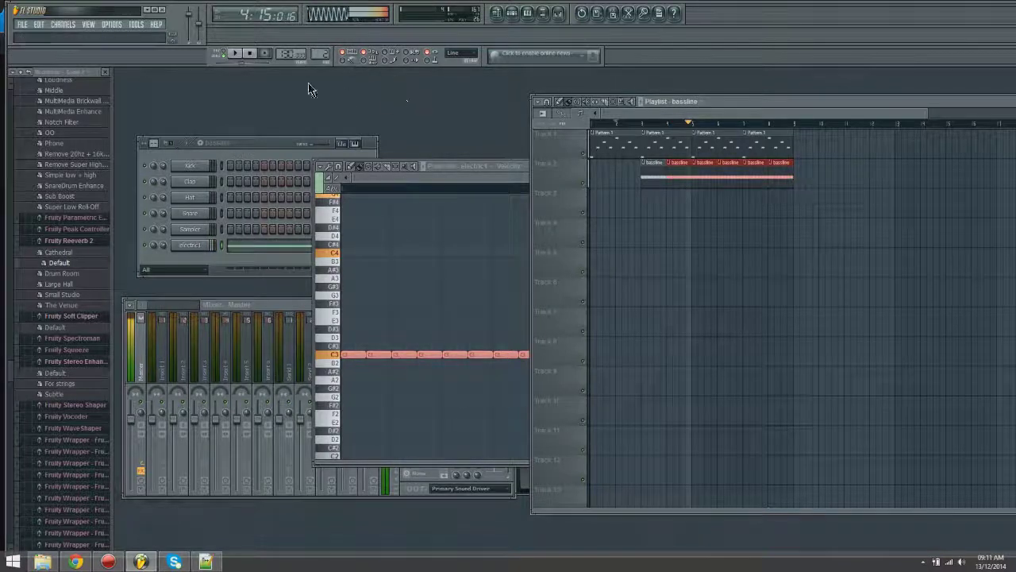
{"action": "left_click", "coordinate": [250, 53]}
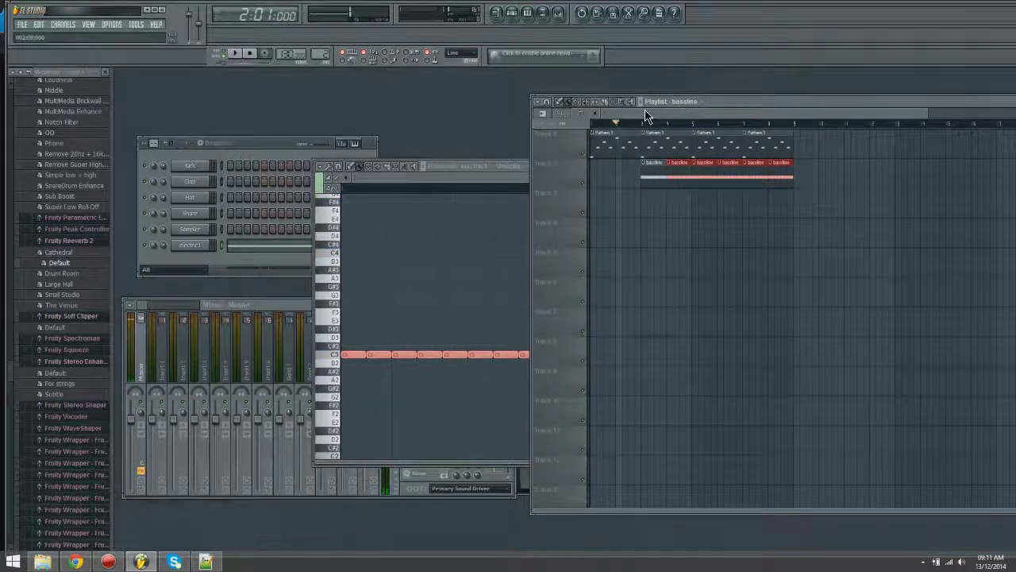
- Continue the bassline in electric1's piano roll with back-to-back half-beat C3 notes through bar 2
{"action": "left_click_drag", "start_coordinate": [641, 114], "coordinate": [656, 116]}
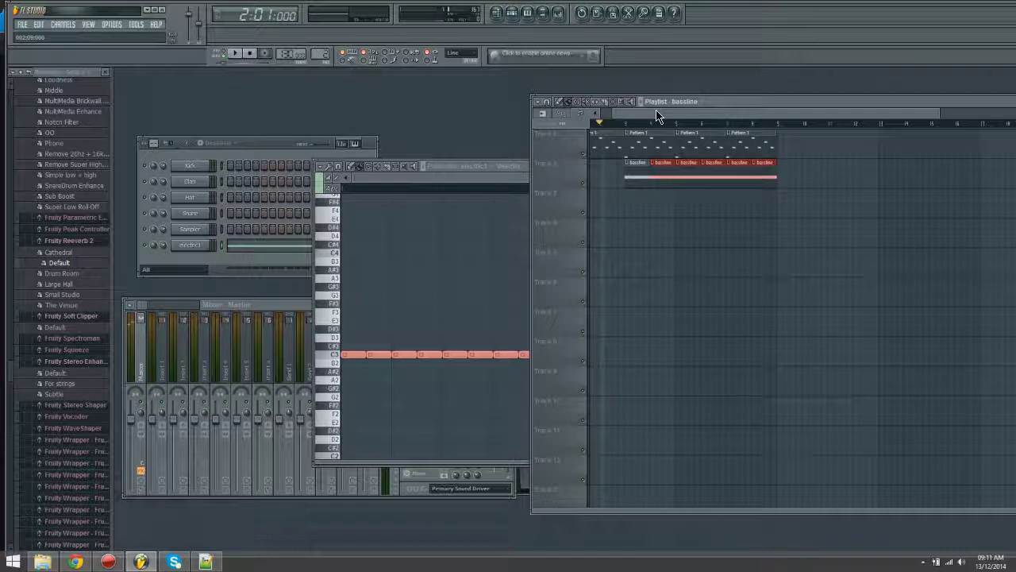
{"action": "left_click", "coordinate": [499, 182]}
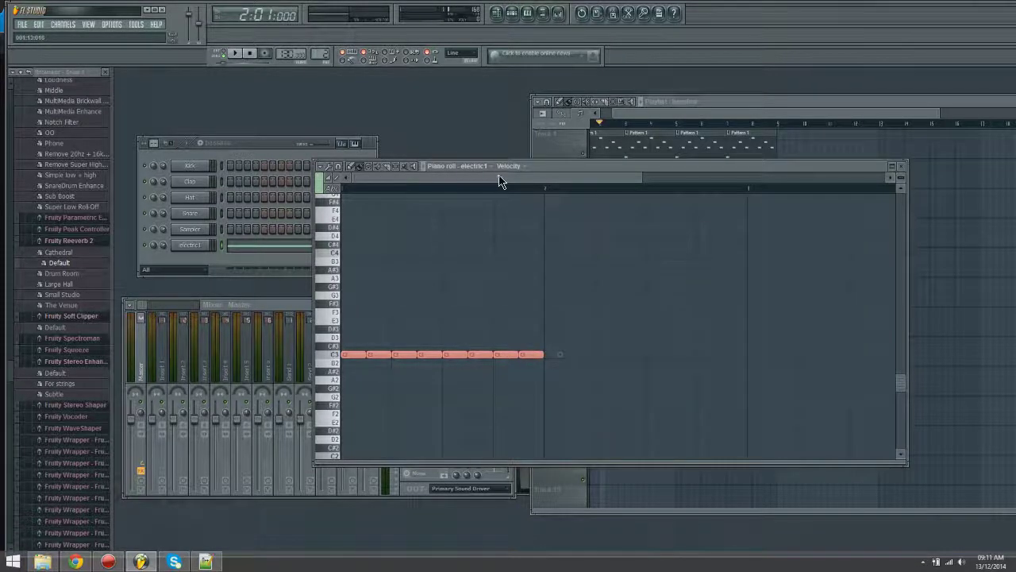
{"action": "left_click_drag", "start_coordinate": [410, 182], "coordinate": [458, 185]}
{"action": "left_click_drag", "start_coordinate": [458, 354], "coordinate": [641, 352]}
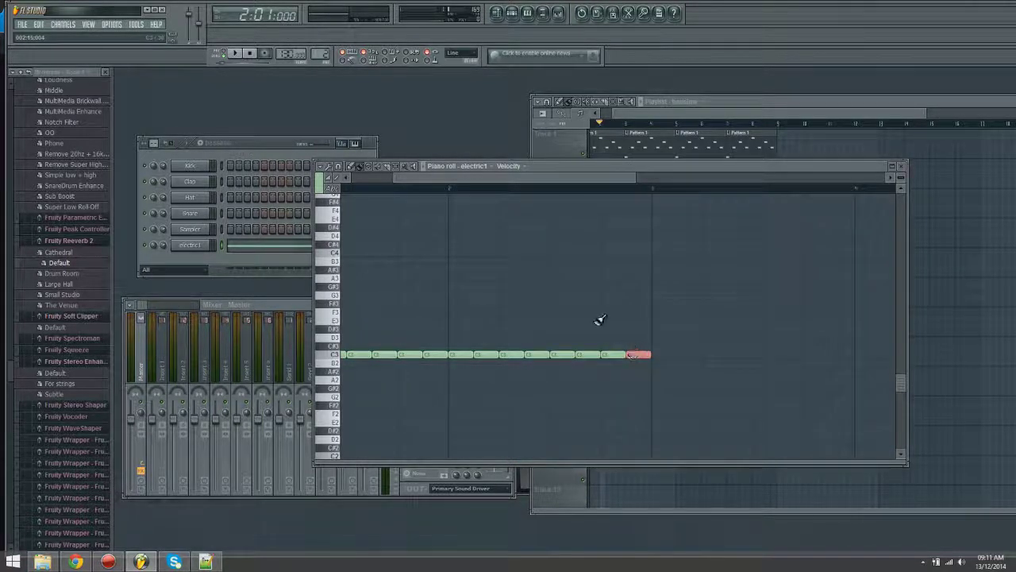
- Fill bars 3 and 4 of the bassline with back-to-back half-beat D3 notes
{"action": "left_click_drag", "start_coordinate": [532, 180], "coordinate": [626, 181]}
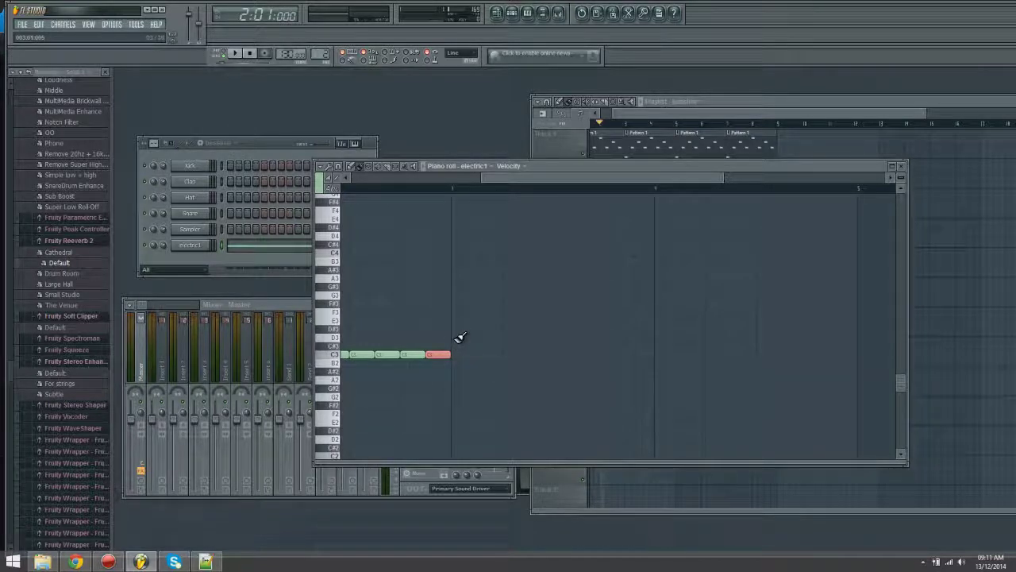
{"action": "mouse_move", "coordinate": [461, 338]}
{"action": "left_mouse_down"}
{"action": "mouse_move", "coordinate": [633, 340]}
{"action": "mouse_move", "coordinate": [665, 329]}
{"action": "left_mouse_up"}
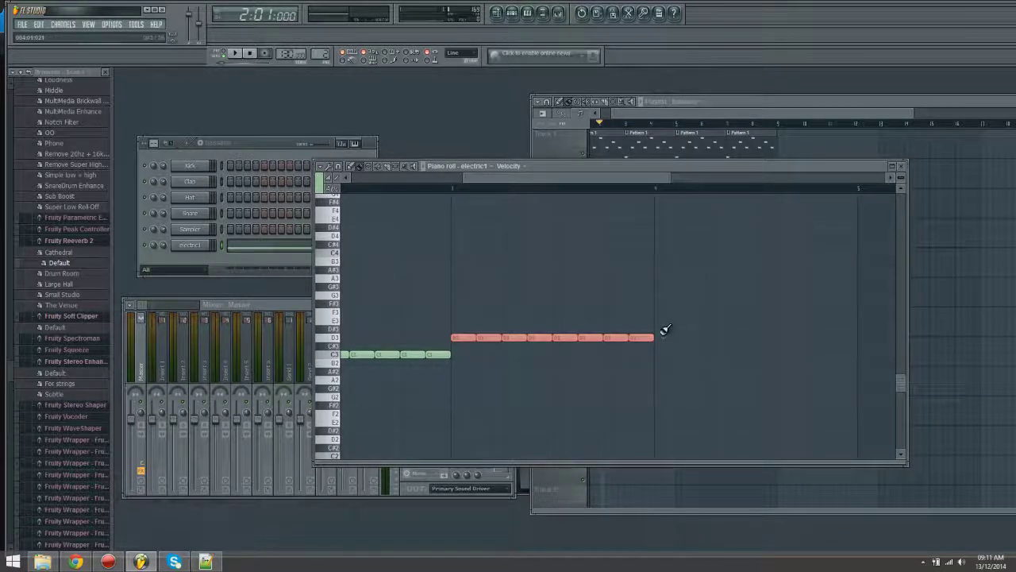
{"action": "left_click_drag", "start_coordinate": [566, 188], "coordinate": [588, 186]}
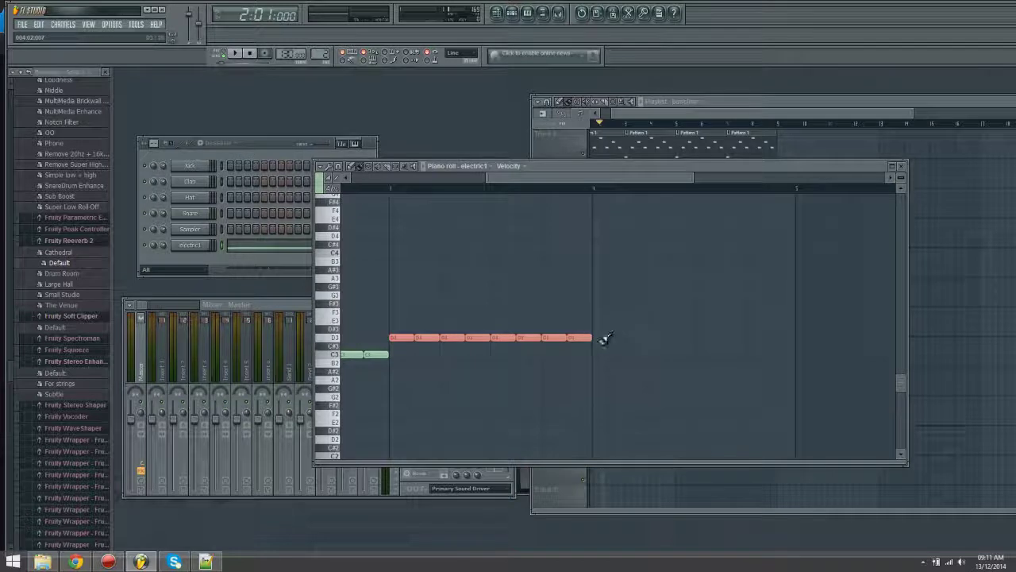
{"action": "left_click_drag", "start_coordinate": [603, 338], "coordinate": [783, 336]}
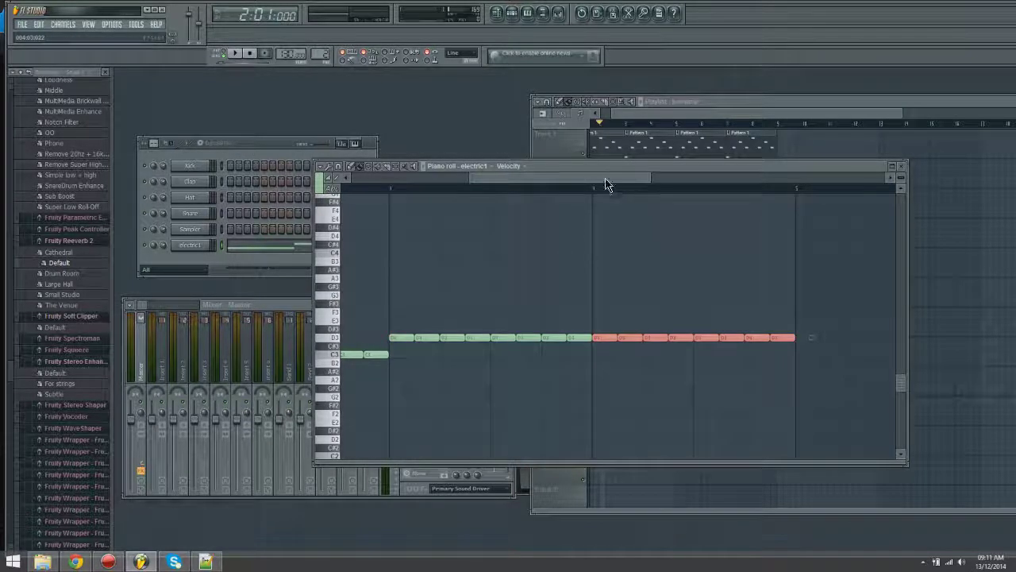
- Fill bars 5 and 6 of the bassline with back-to-back half-beat E3 notes
{"action": "left_click_drag", "start_coordinate": [608, 185], "coordinate": [701, 185]}
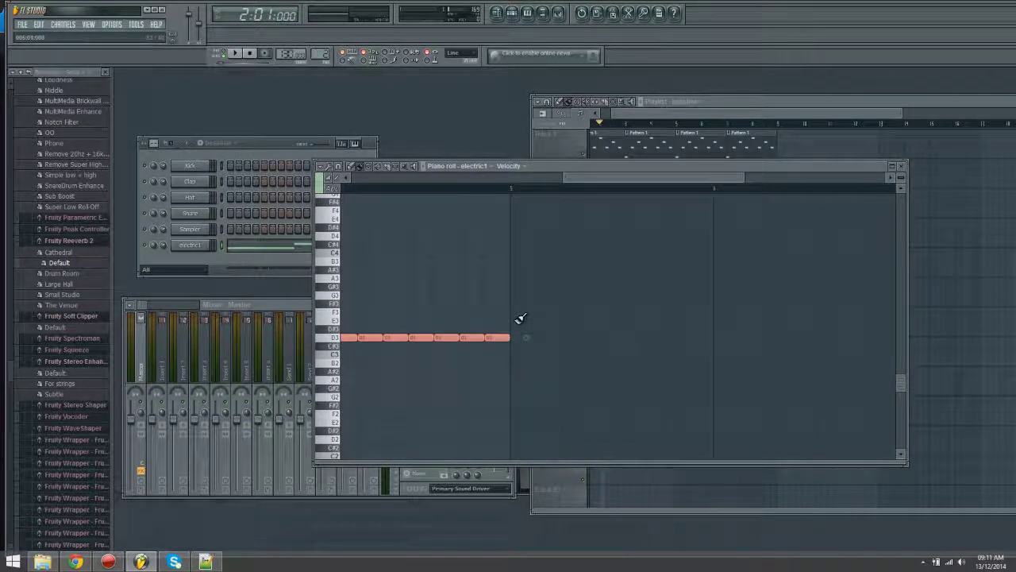
{"action": "left_click_drag", "start_coordinate": [518, 322], "coordinate": [786, 319]}
{"action": "left_click_drag", "start_coordinate": [635, 189], "coordinate": [689, 188]}
{"action": "left_click_drag", "start_coordinate": [599, 321], "coordinate": [707, 319]}
- Delete the overlapping bassline clips on Track 2 of the playlist, keeping only the first one at bar 3
{"action": "left_click", "coordinate": [678, 112]}
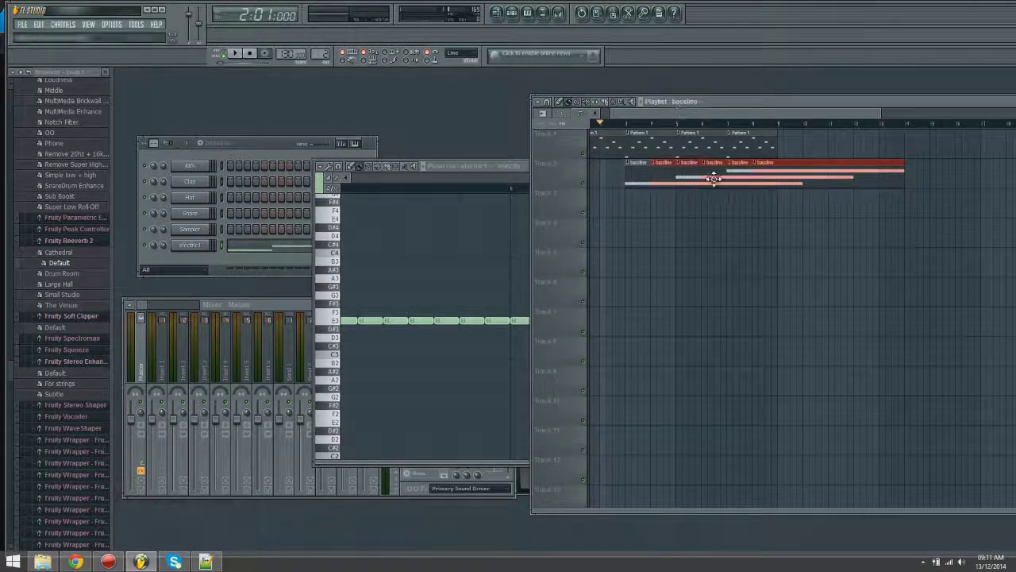
{"action": "right_click", "coordinate": [759, 176]}
{"action": "right_click", "coordinate": [751, 177]}
{"action": "right_click", "coordinate": [743, 177]}
{"action": "right_click", "coordinate": [718, 176]}
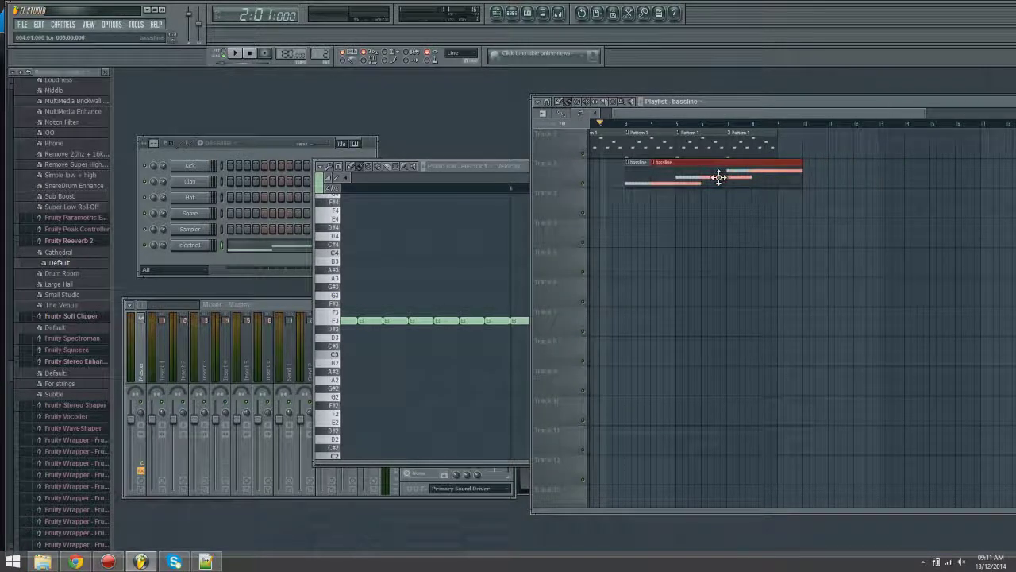
{"action": "right_click", "coordinate": [739, 177]}
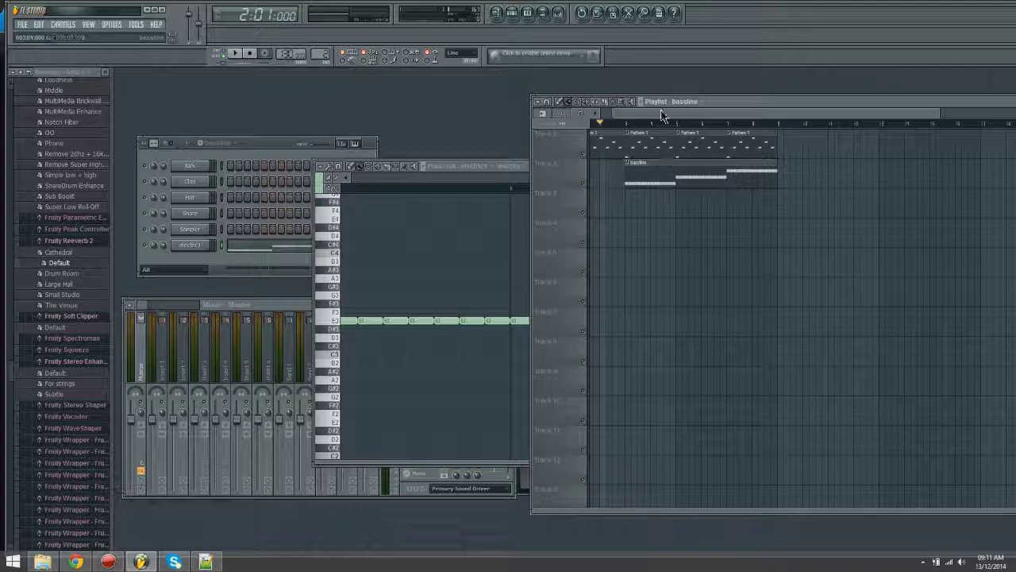
- Play the song from bar 2 to hear the extended bassline under the melody, and stop playback
{"action": "left_click_drag", "start_coordinate": [648, 114], "coordinate": [624, 118]}
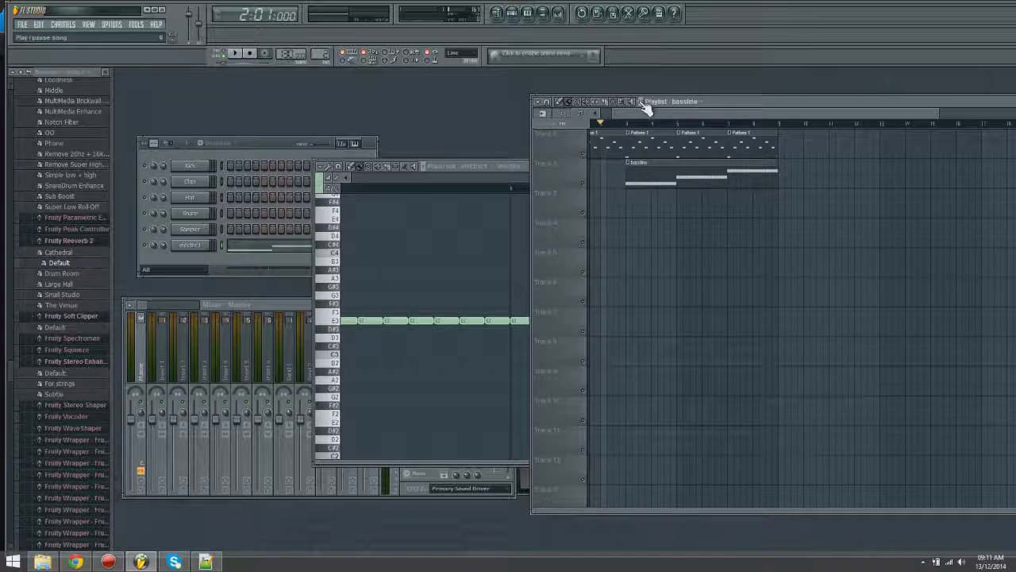
{"action": "left_click", "coordinate": [643, 104]}
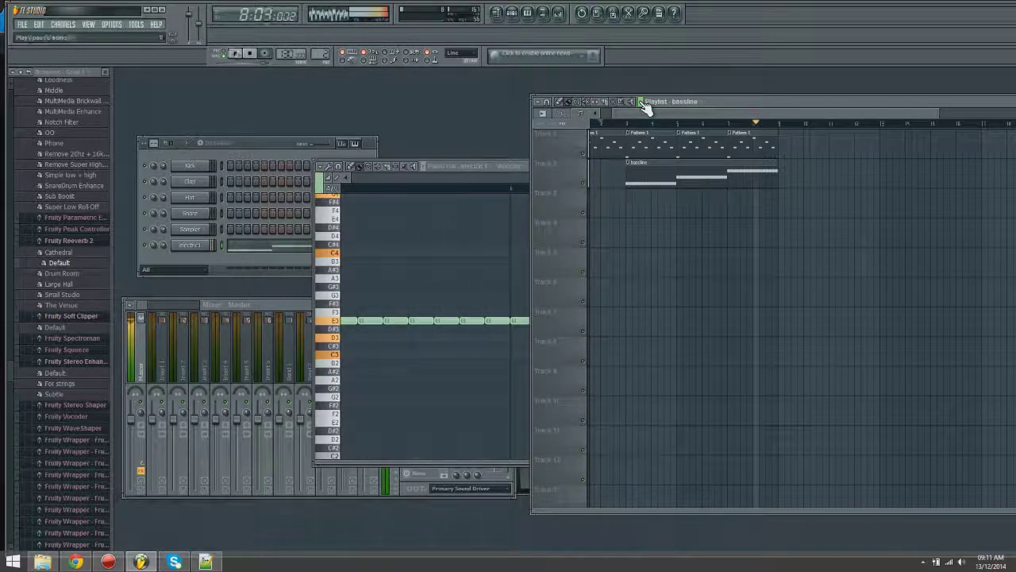
{"action": "left_click", "coordinate": [250, 54]}
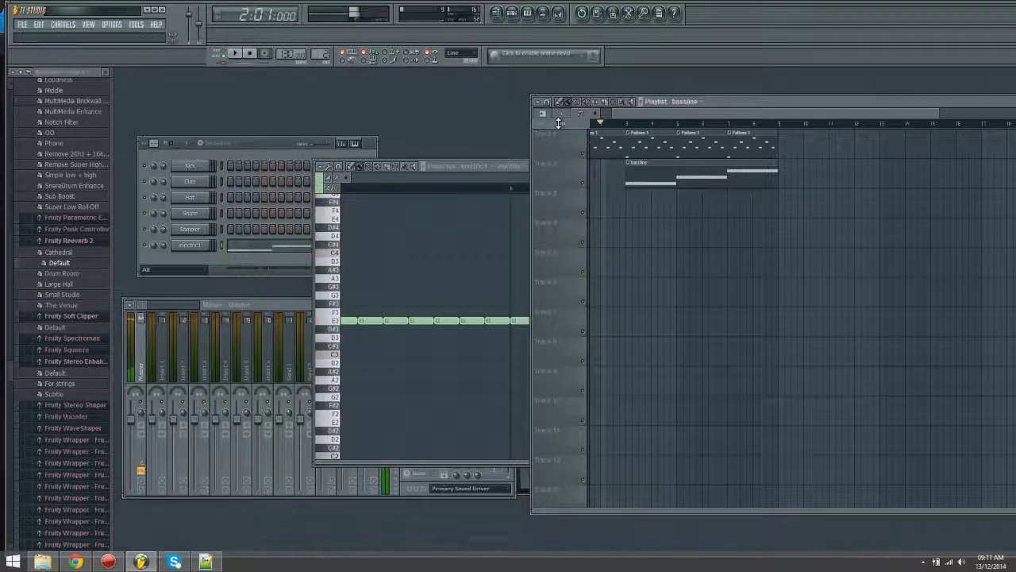
- Add three consecutive Pattern 1 clips on Track 1 from bar 9 and a second bassline clip beneath them on Track 2
{"action": "left_click_drag", "start_coordinate": [651, 118], "coordinate": [669, 117]}
{"action": "left_click_drag", "start_coordinate": [669, 114], "coordinate": [676, 114]}
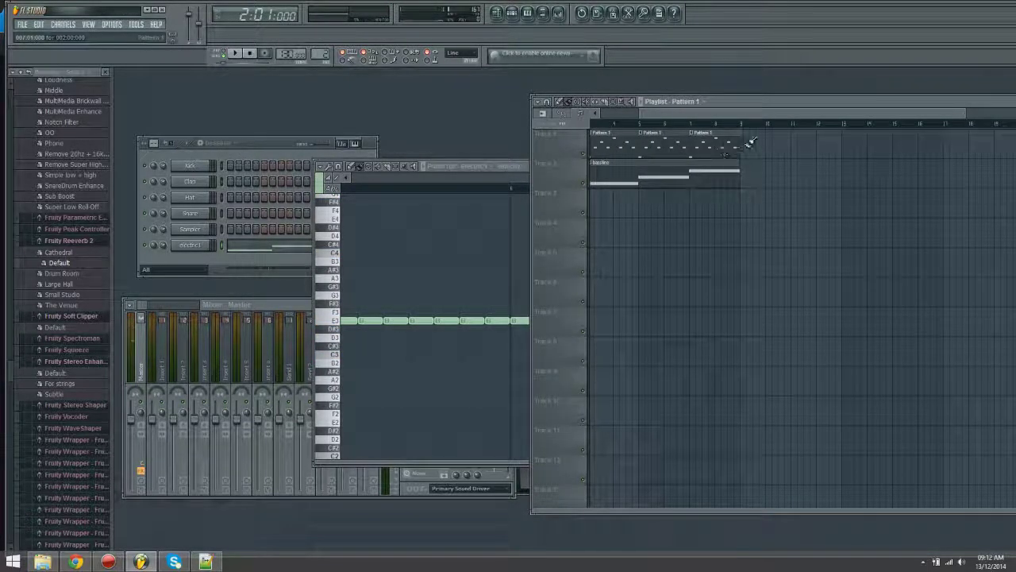
{"action": "left_click_drag", "start_coordinate": [740, 145], "coordinate": [877, 163]}
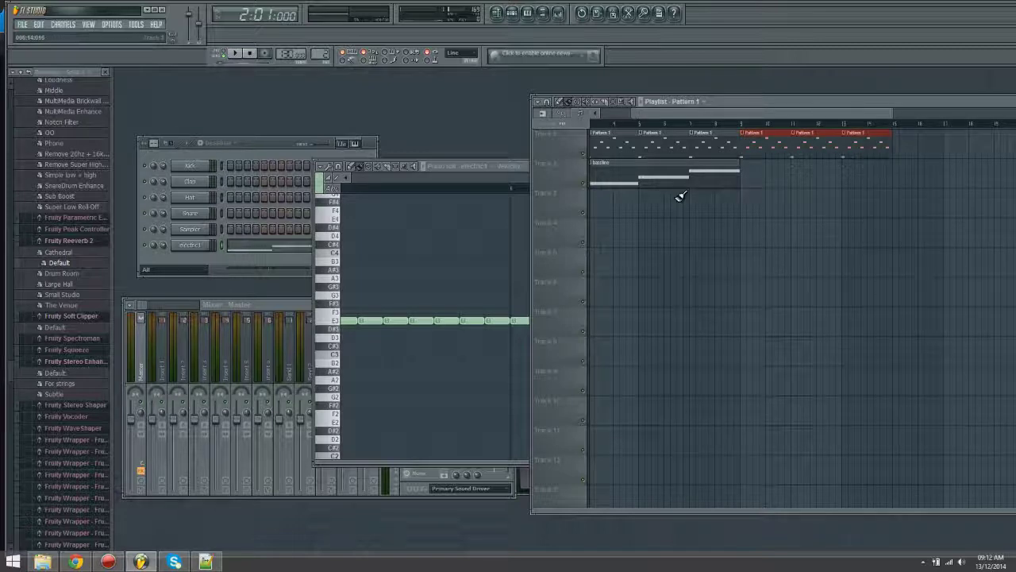
{"action": "left_click_drag", "start_coordinate": [671, 113], "coordinate": [696, 113]}
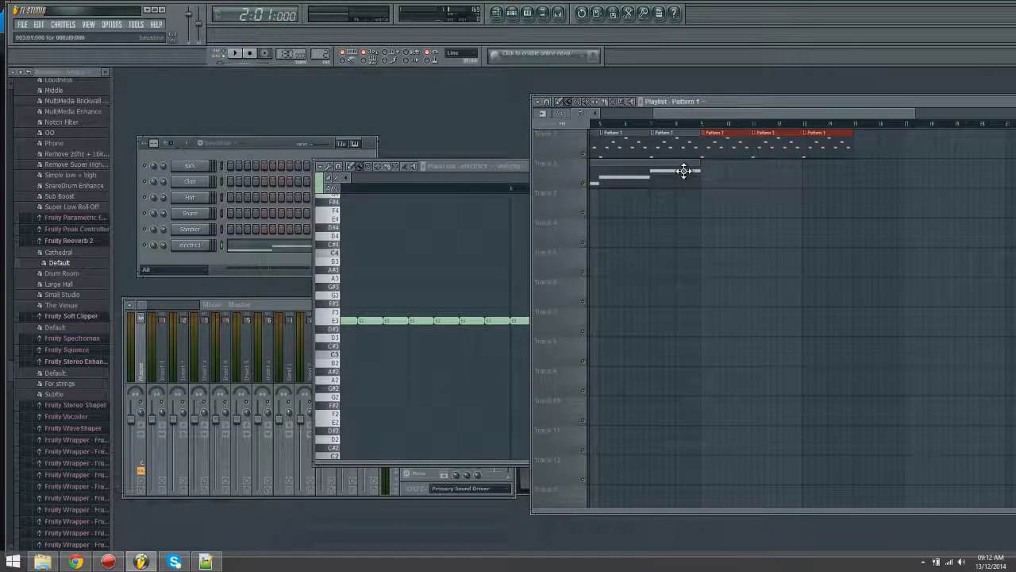
{"action": "left_click", "coordinate": [684, 171]}
{"action": "left_click", "coordinate": [709, 170]}
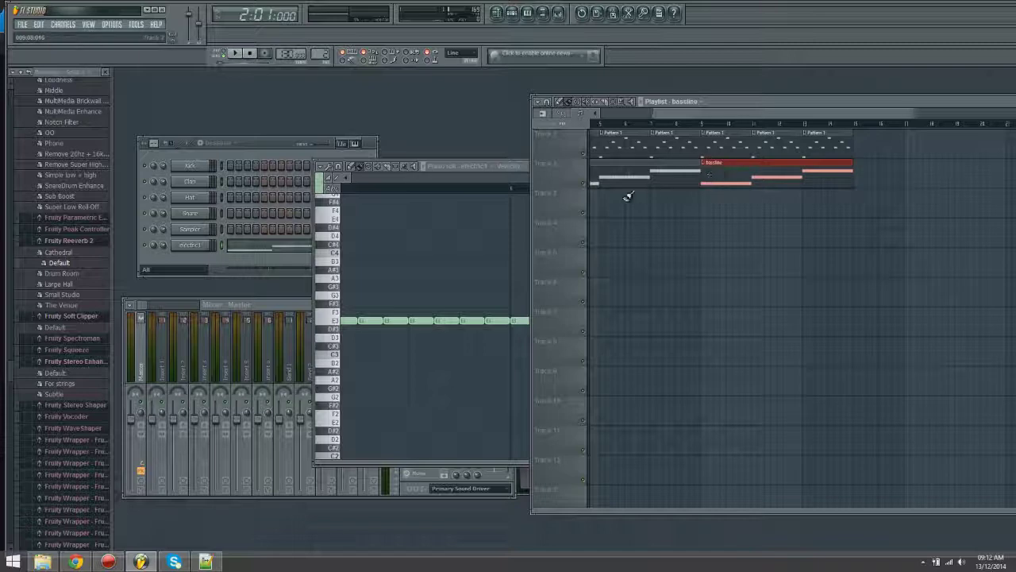
- Switch to the empty Pattern 3 and name it guitar2
{"action": "left_click", "coordinate": [200, 143]}
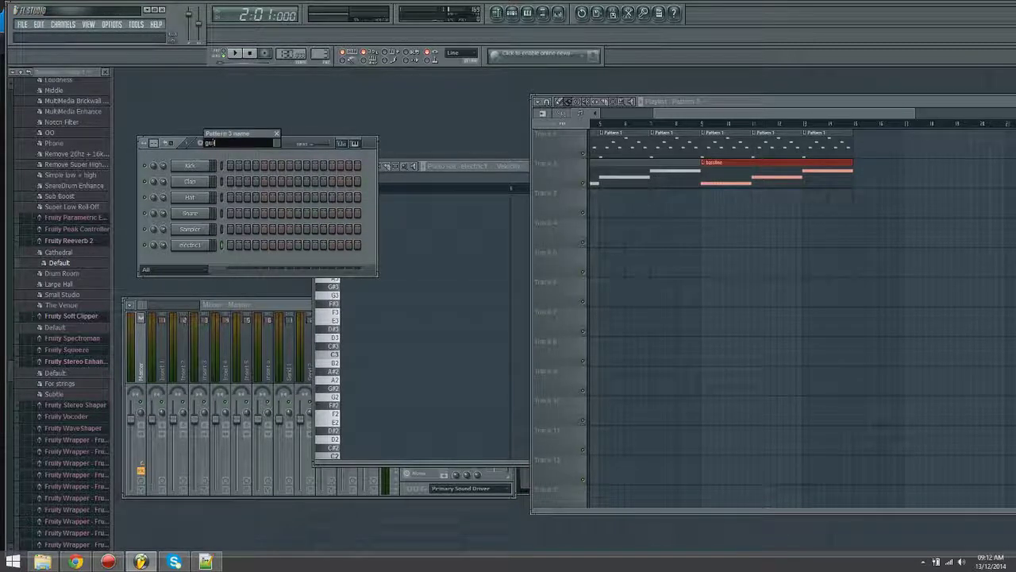
{"action": "type", "text": "guitar2"}
{"action": "key", "text": "Return"}
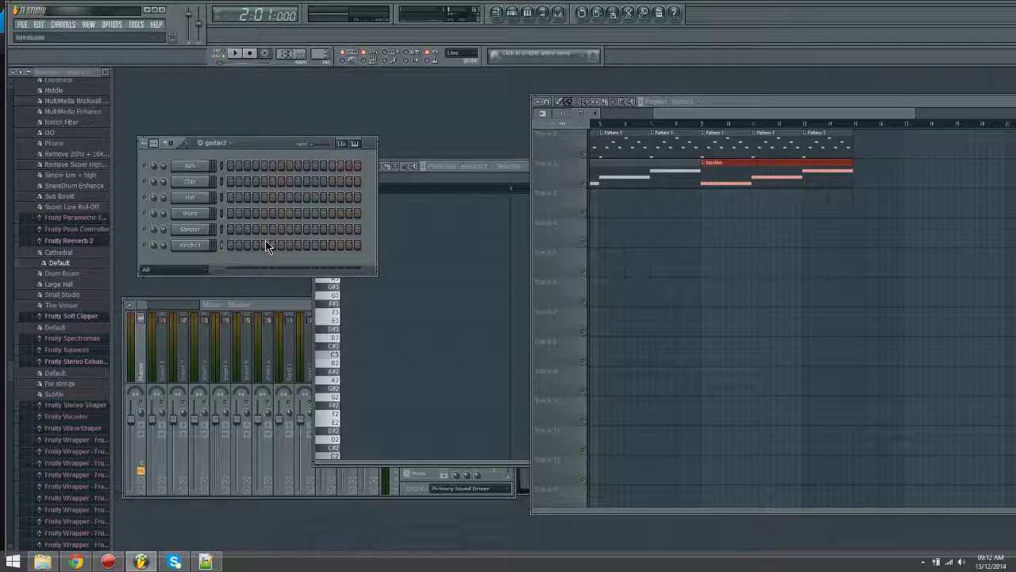
- Open Pattern 1's electric1 notes in the piano roll, copy all of them and close the piano roll
{"action": "double_click", "coordinate": [616, 149]}
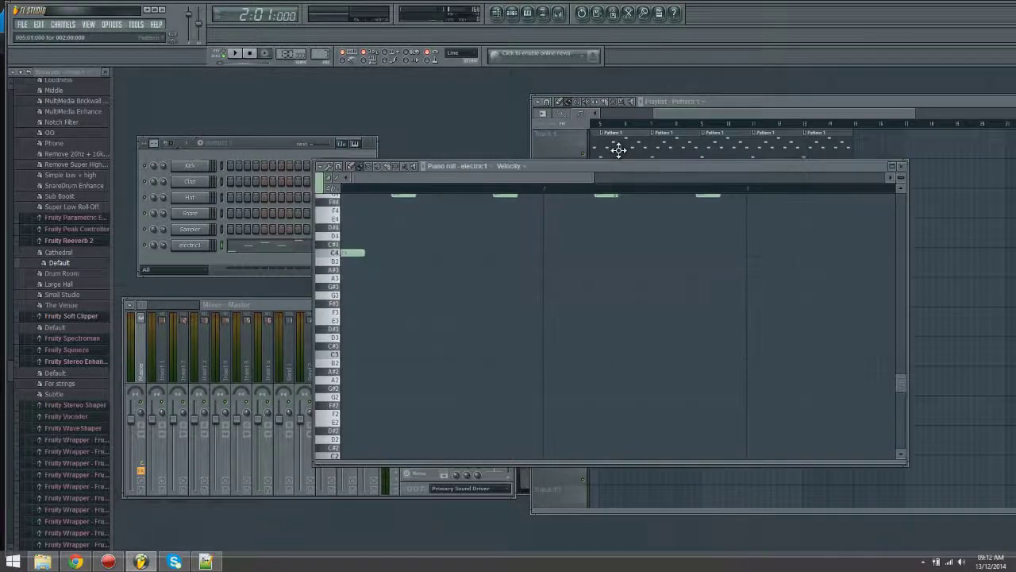
{"action": "left_click_drag", "start_coordinate": [899, 389], "coordinate": [910, 349]}
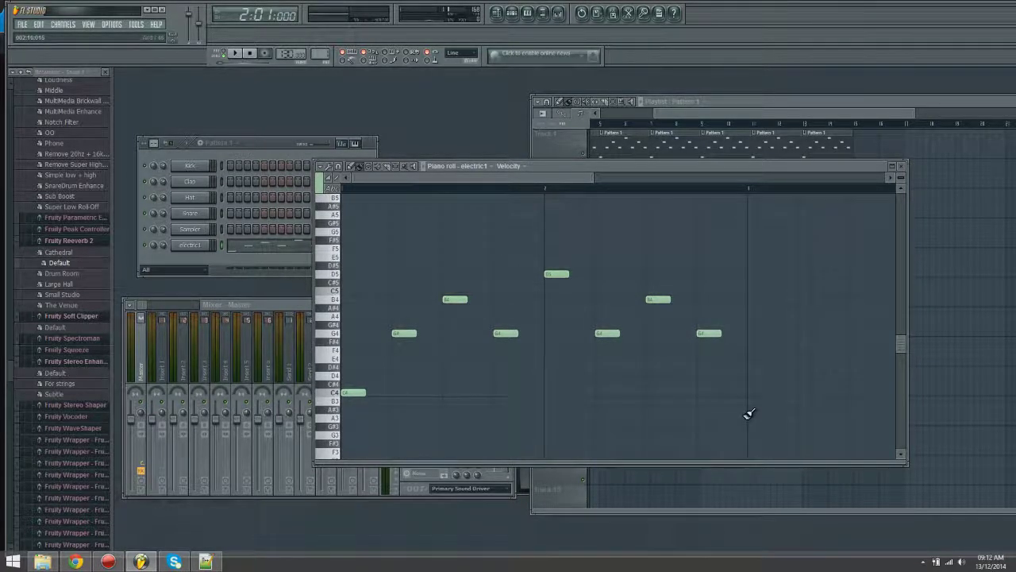
{"action": "left_click_drag", "start_coordinate": [749, 413], "coordinate": [340, 262]}
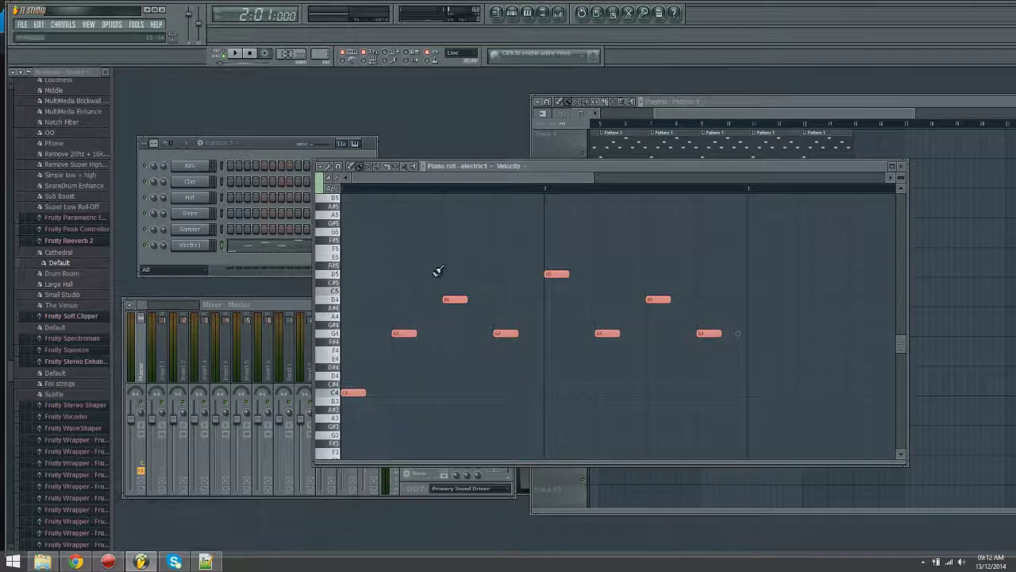
{"action": "left_click", "coordinate": [904, 167]}
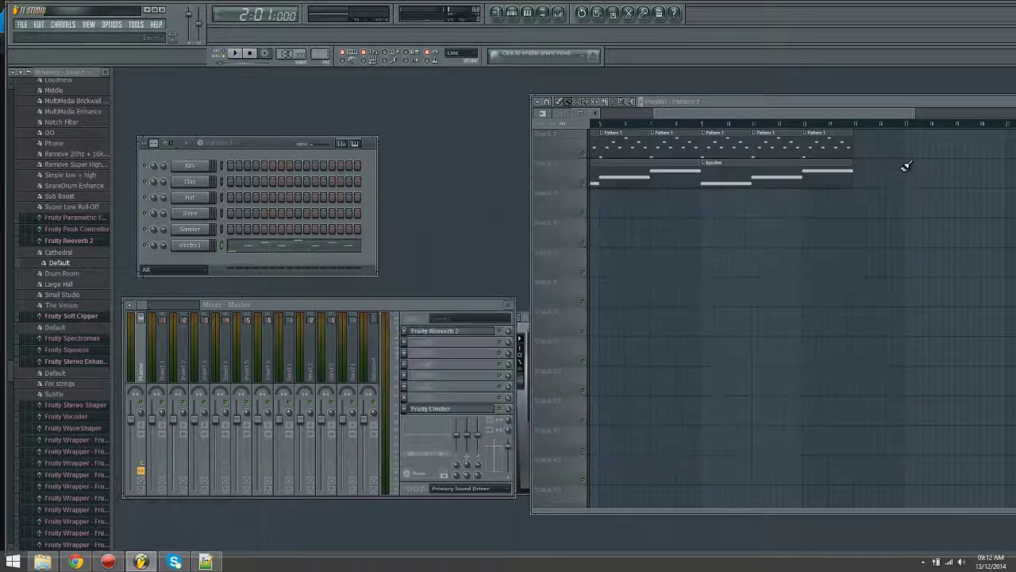
- Switch to the guitar2 pattern and paste the copied melody notes into electric1's piano roll
{"action": "left_click", "coordinate": [214, 143]}
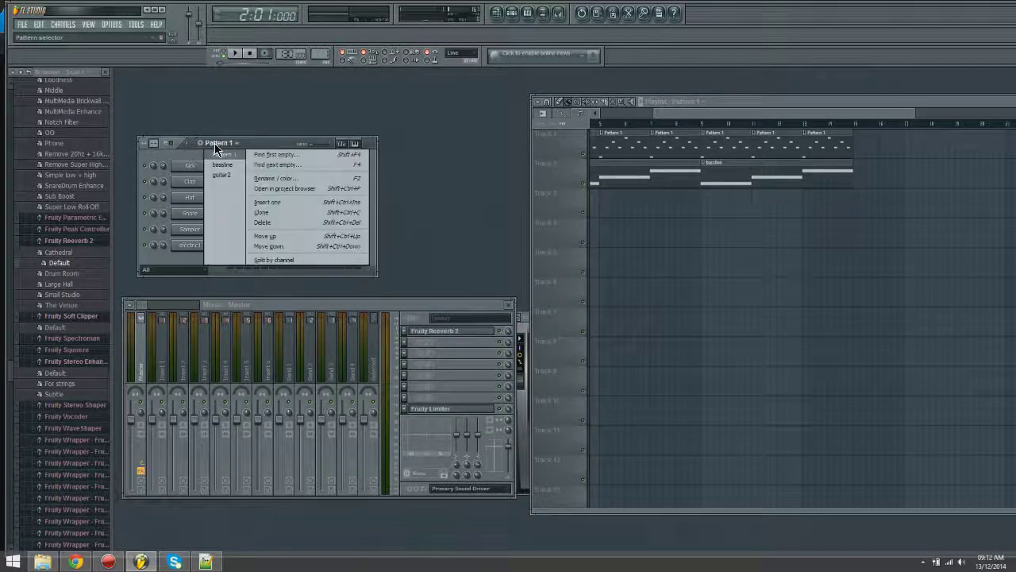
{"action": "left_click", "coordinate": [220, 172]}
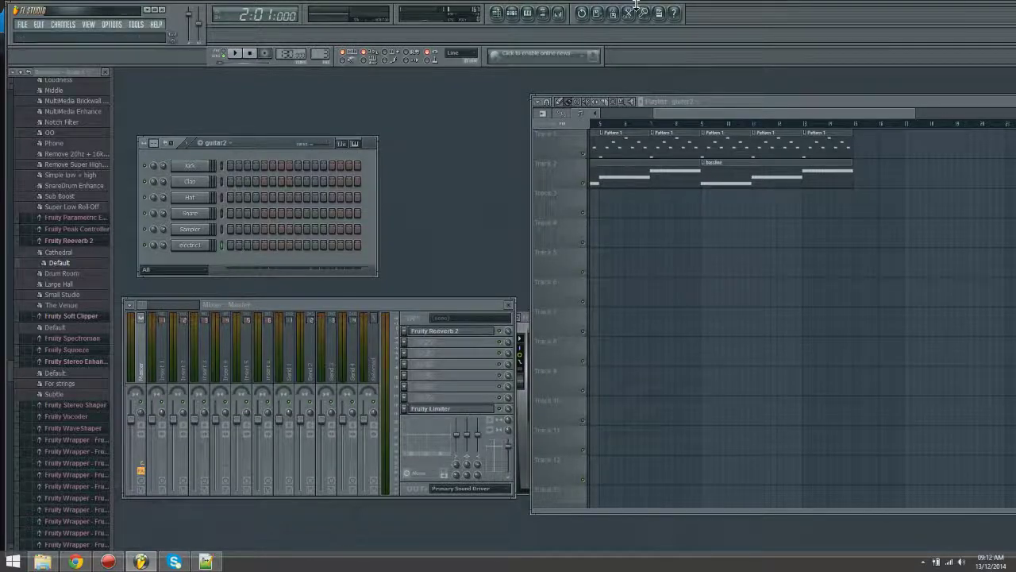
{"action": "left_click", "coordinate": [540, 14]}
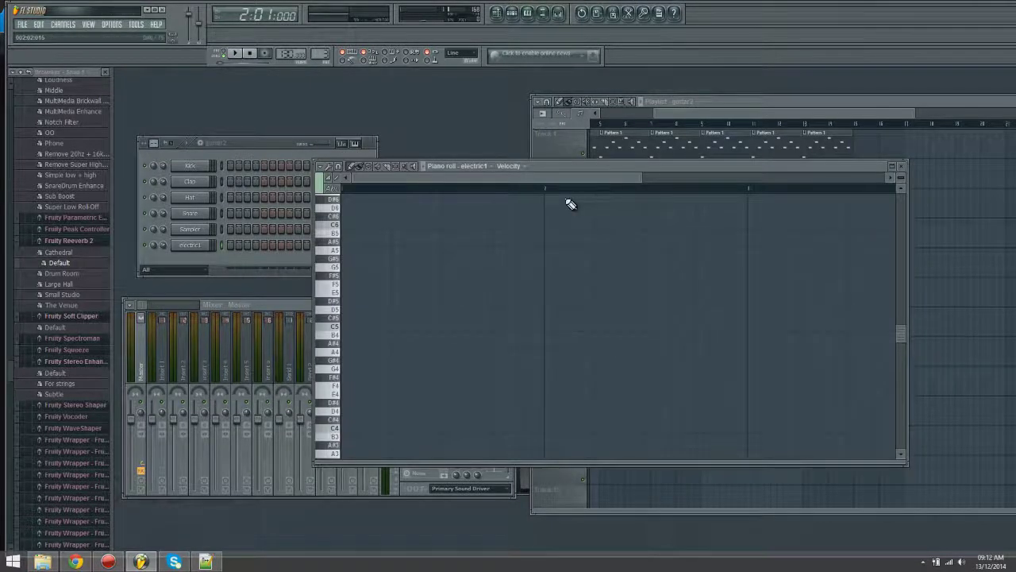
{"action": "key", "text": "ctrl+v"}
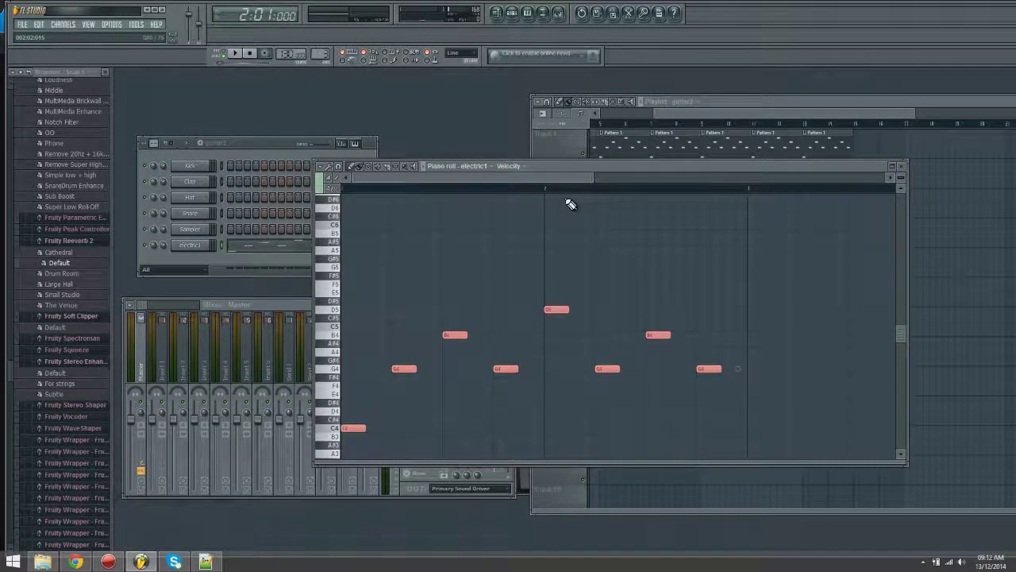
- Preview pitches on the piano roll keys and move all pasted guitar2 notes up one octave, so the first note sits on C5
{"action": "left_click_drag", "start_coordinate": [902, 342], "coordinate": [902, 346]}
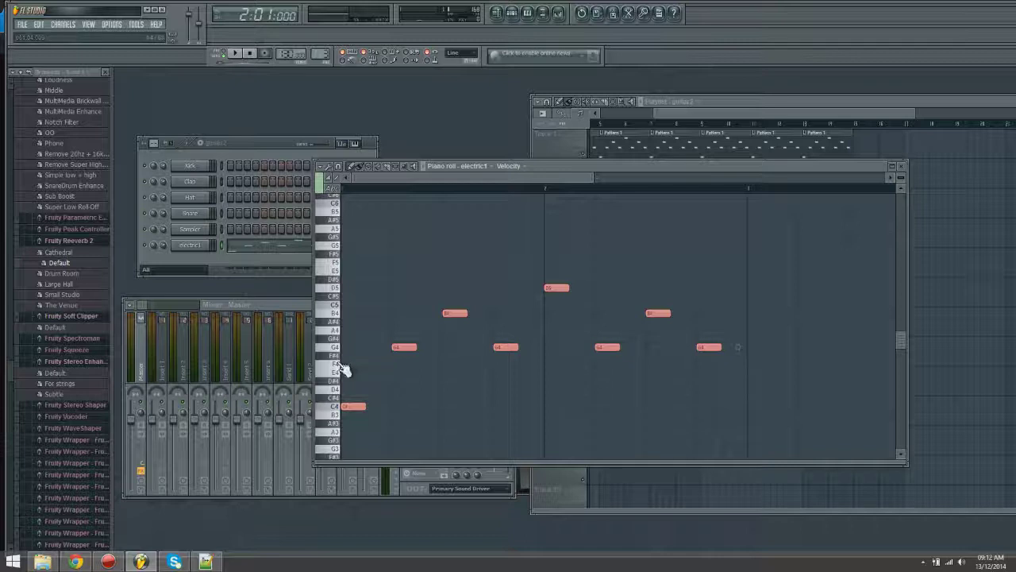
{"action": "left_click_drag", "start_coordinate": [330, 264], "coordinate": [334, 205]}
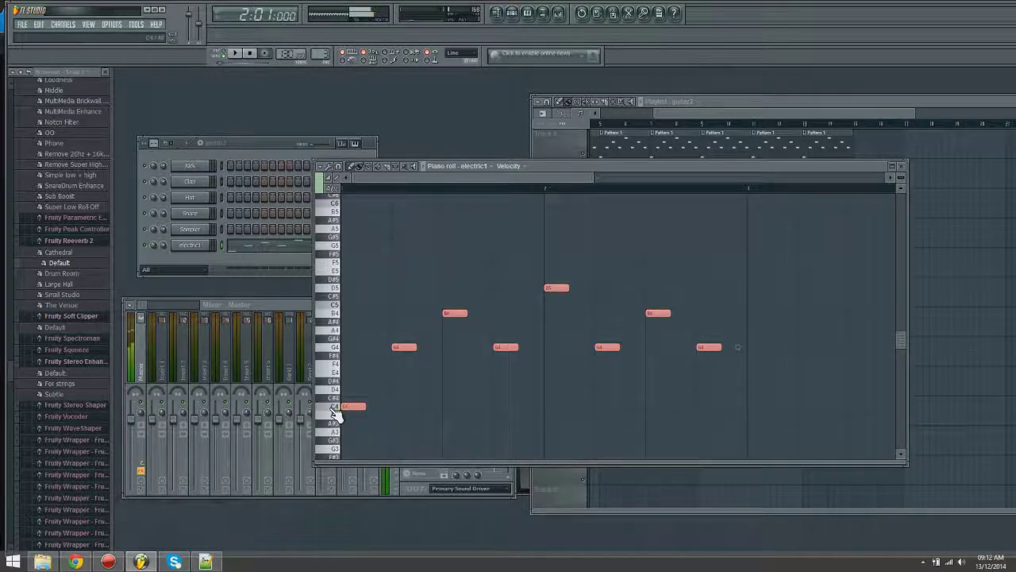
{"action": "left_click", "coordinate": [336, 310]}
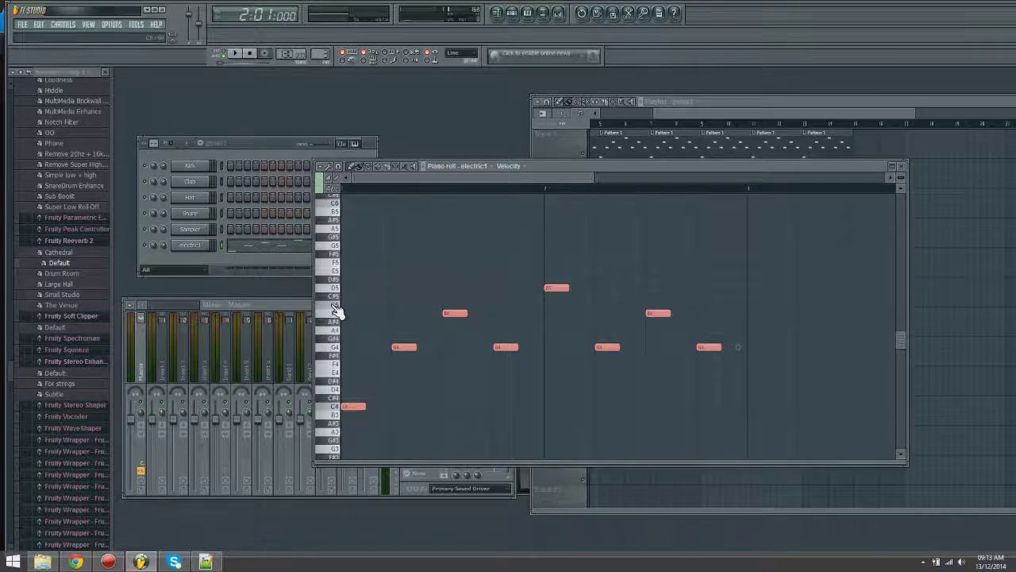
{"action": "left_click_drag", "start_coordinate": [351, 406], "coordinate": [336, 305]}
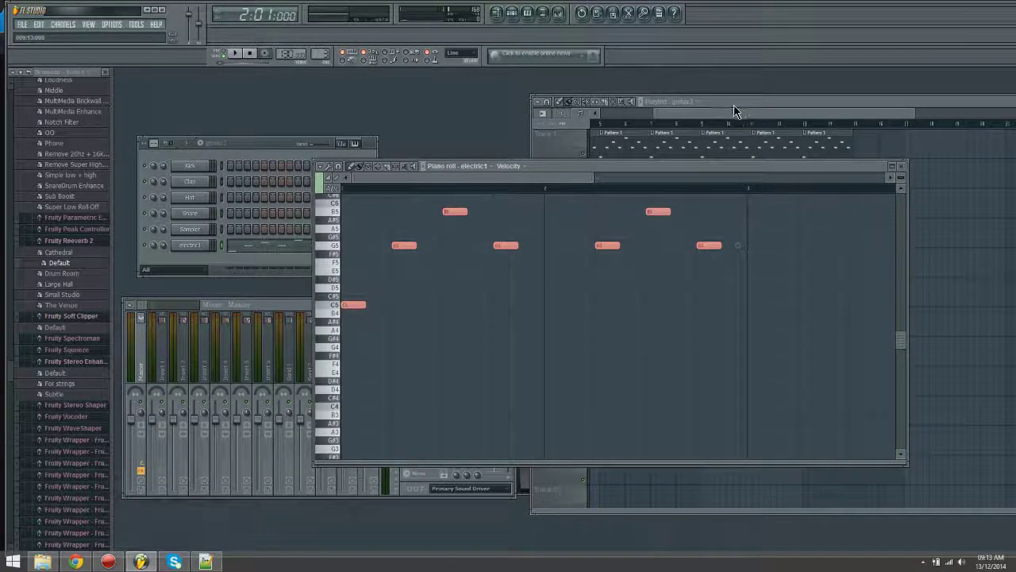
- Place three guitar2 clips in a row on Track 3 of the playlist, at bars 9, 11 and 13
{"action": "left_click_drag", "start_coordinate": [735, 112], "coordinate": [767, 113]}
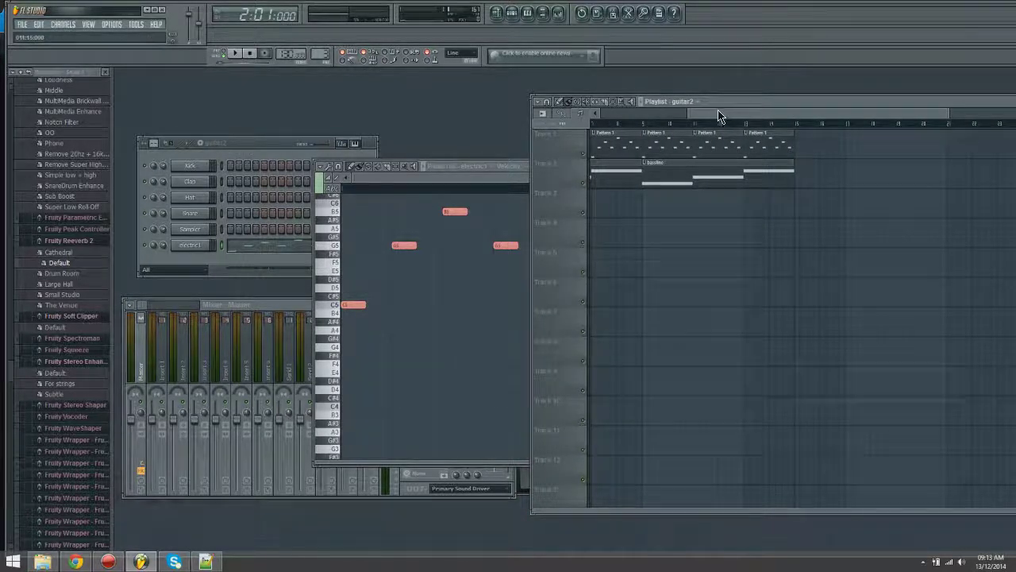
{"action": "left_click_drag", "start_coordinate": [720, 114], "coordinate": [706, 113]}
{"action": "left_click", "coordinate": [674, 190]}
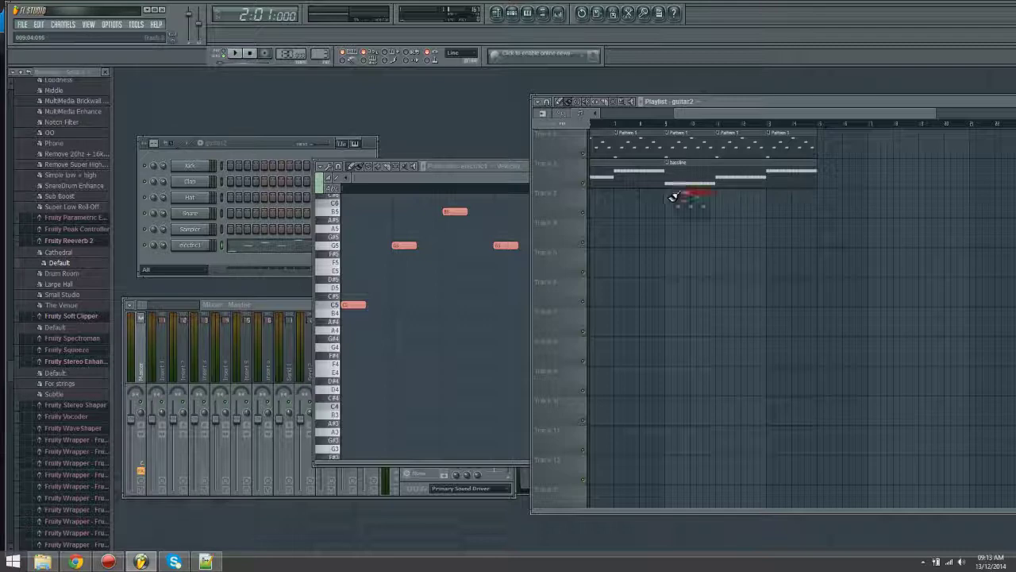
{"action": "left_click", "coordinate": [727, 203]}
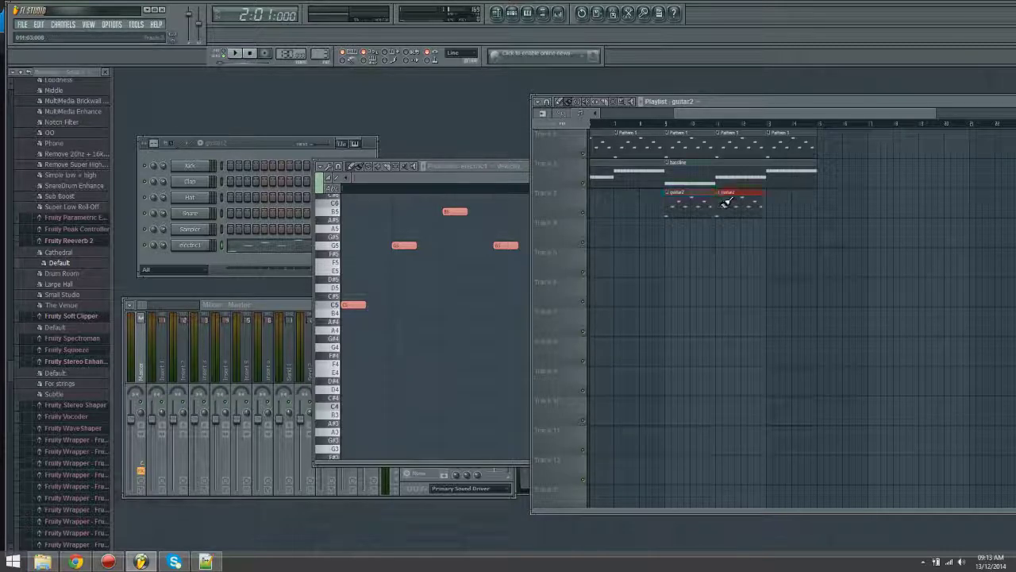
{"action": "left_click", "coordinate": [775, 202]}
- Play the arrangement from bar 7 to hear the added guitar2 clips, and stop playback
{"action": "left_click", "coordinate": [623, 124]}
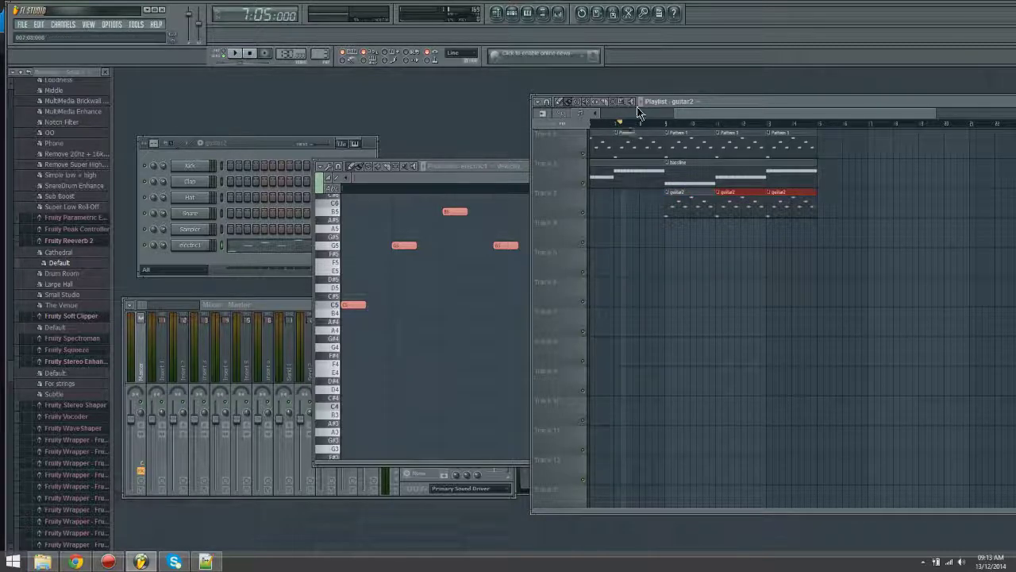
{"action": "key", "text": "space"}
{"action": "left_click_drag", "start_coordinate": [685, 114], "coordinate": [693, 113]}
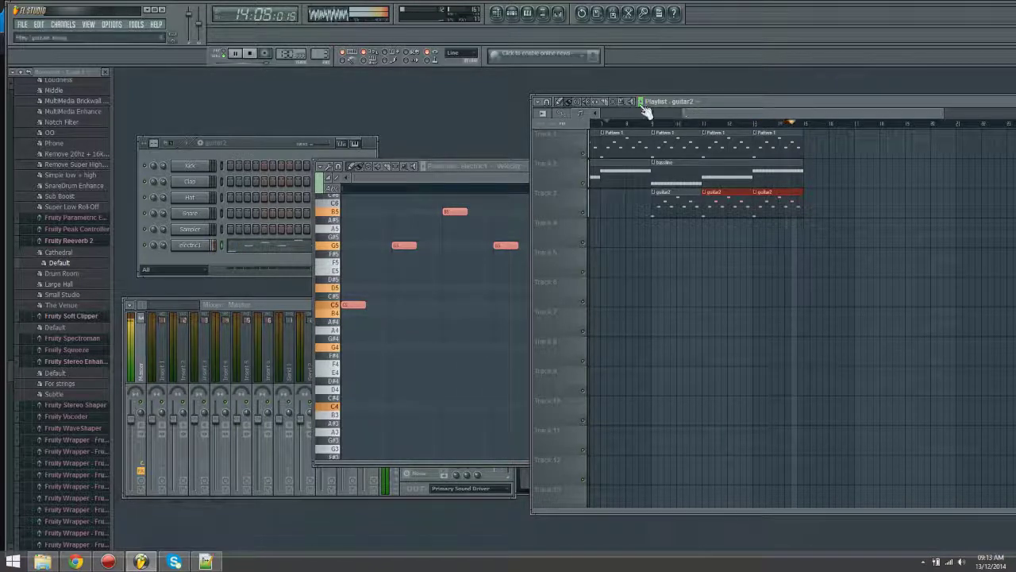
{"action": "left_click", "coordinate": [249, 53]}
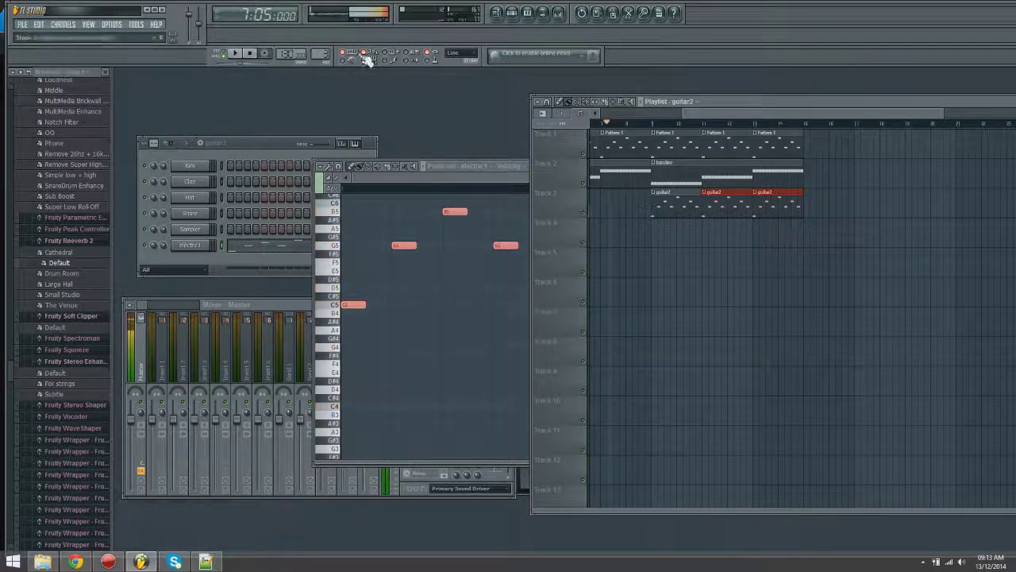
{"action": "left_click_drag", "start_coordinate": [720, 116], "coordinate": [730, 116]}
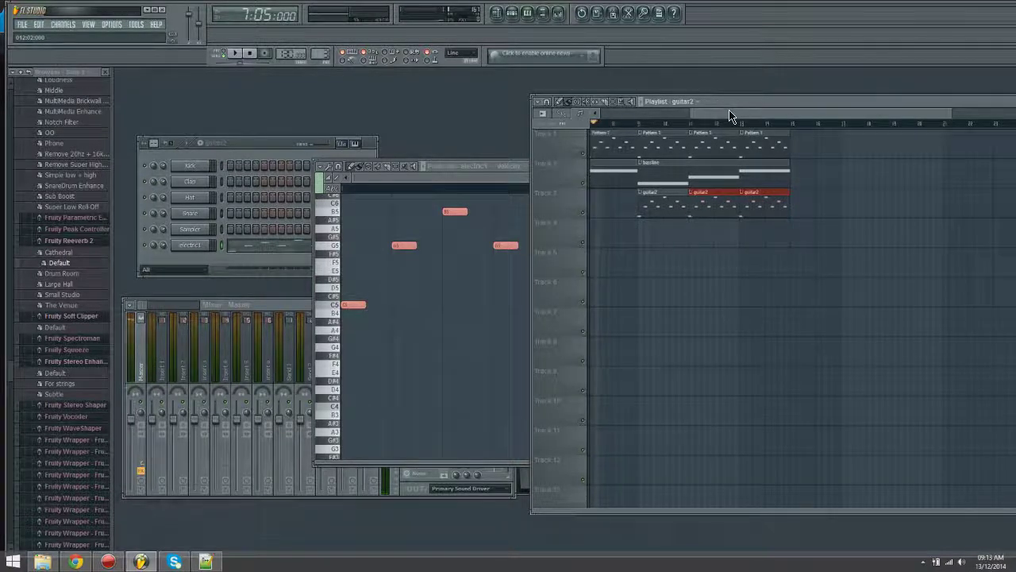
- Create a new empty pattern and name it guitar3
{"action": "left_click", "coordinate": [466, 181]}
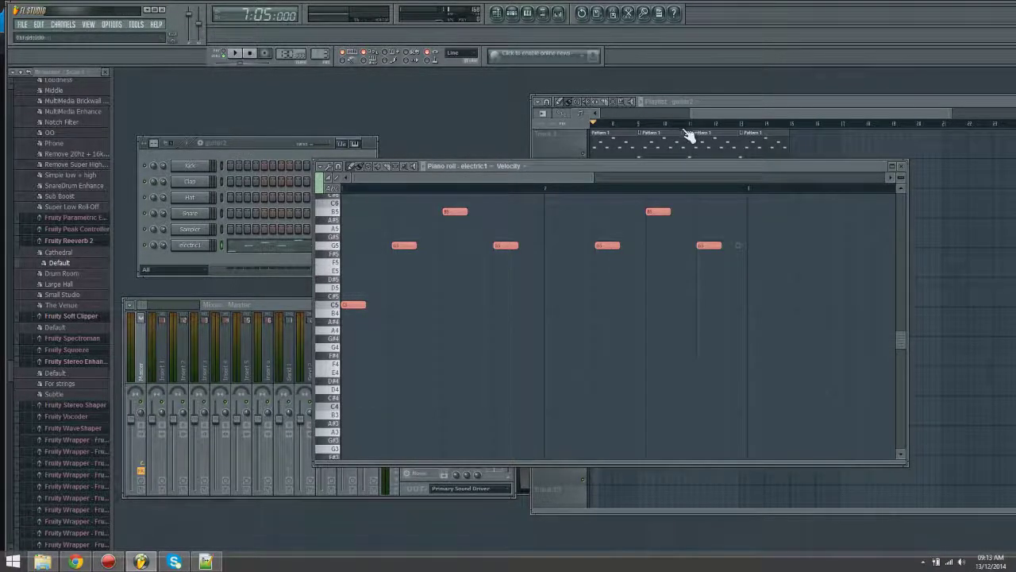
{"action": "left_click", "coordinate": [640, 149]}
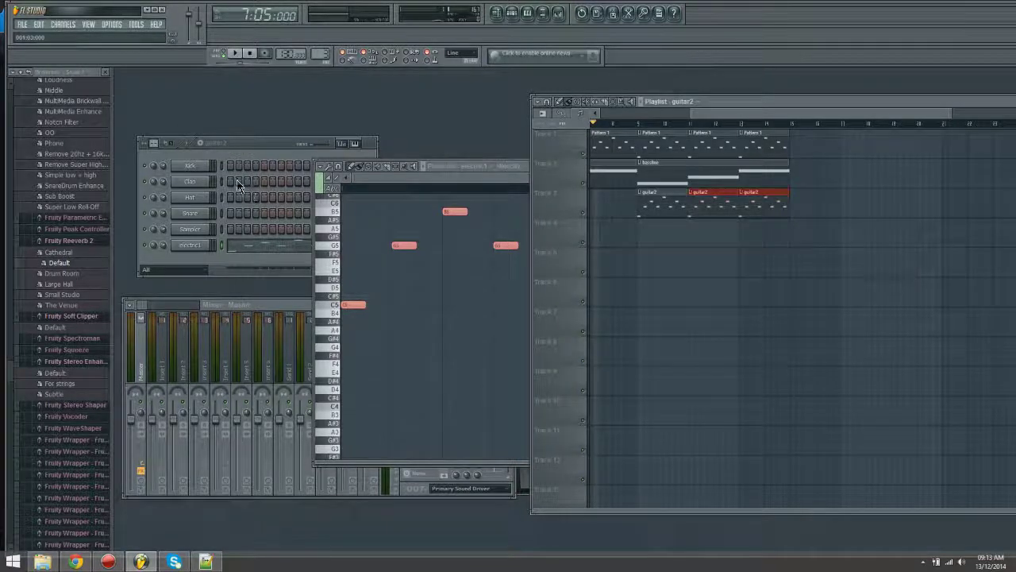
{"action": "left_click", "coordinate": [200, 144]}
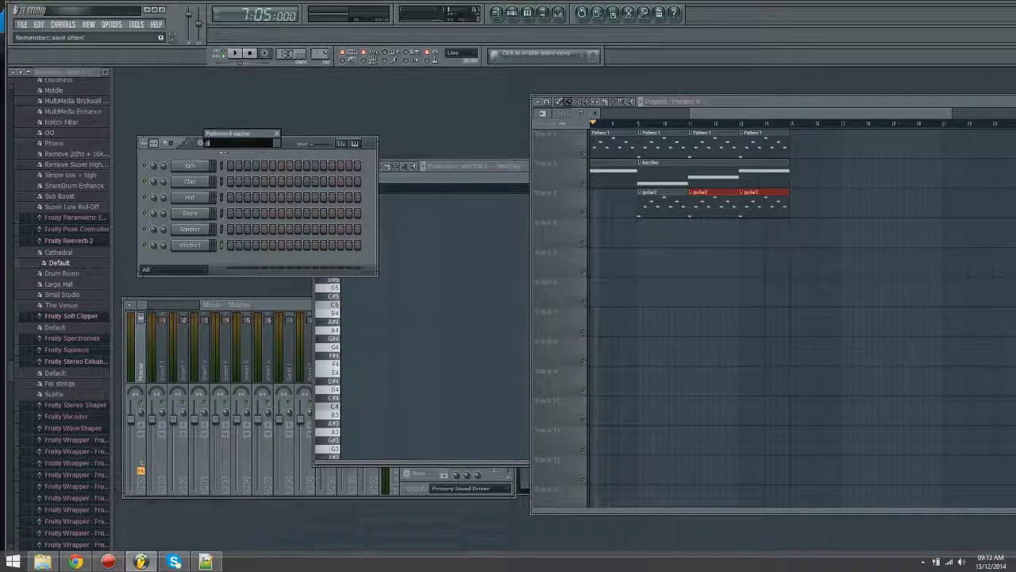
{"action": "type", "text": "guitar3"}
{"action": "key", "text": "Return"}
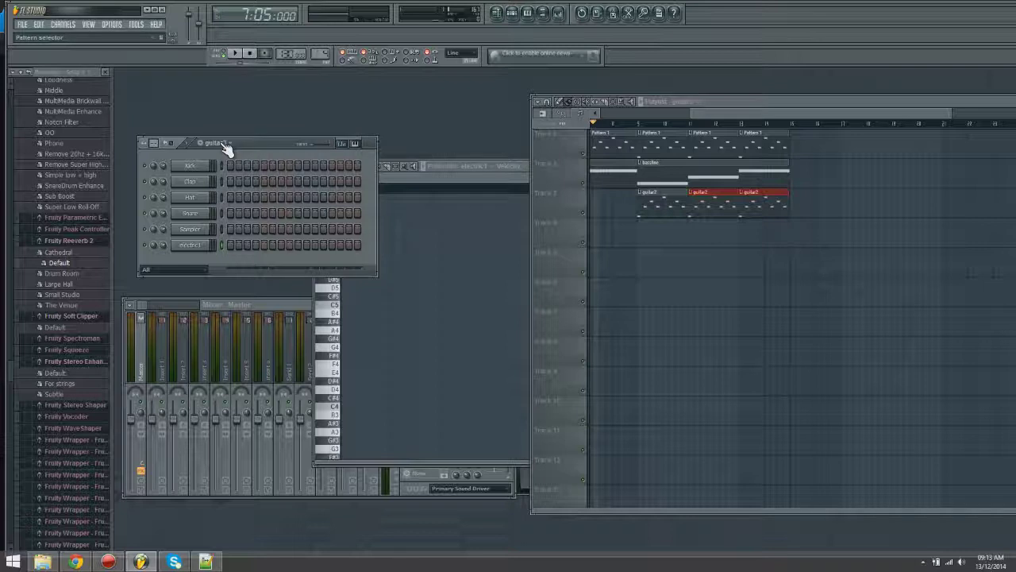
- Paste the copied melody notes into guitar3's electric1 piano roll and move them down one octave, so the first note sits on C3
{"action": "left_click", "coordinate": [500, 182]}
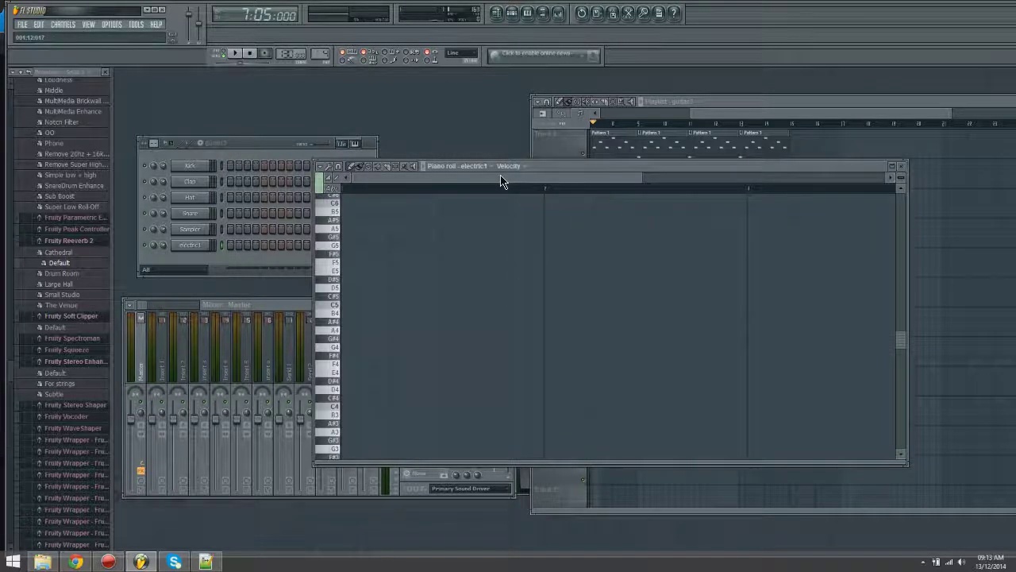
{"action": "left_click_drag", "start_coordinate": [549, 167], "coordinate": [486, 203]}
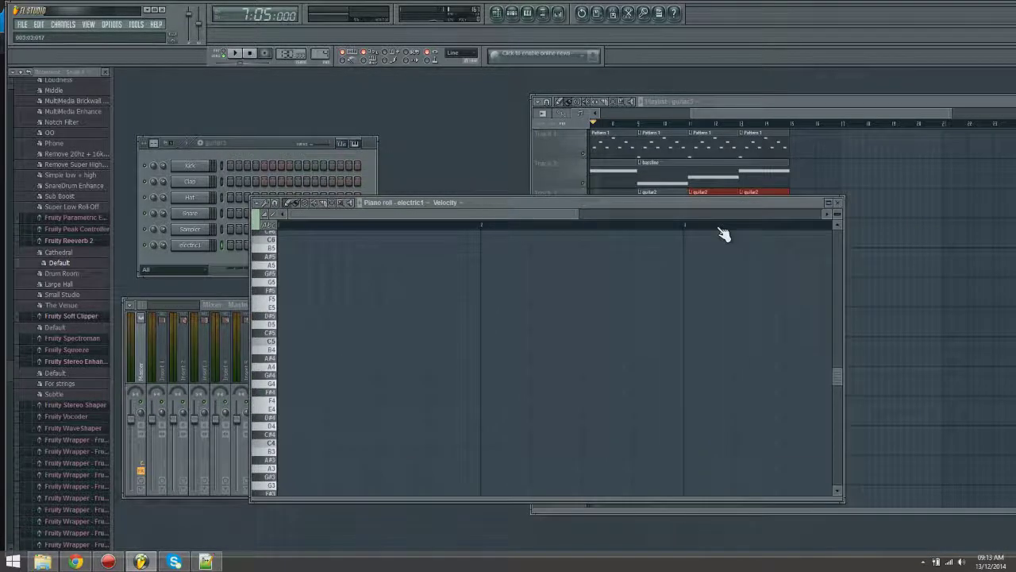
{"action": "left_click", "coordinate": [833, 204]}
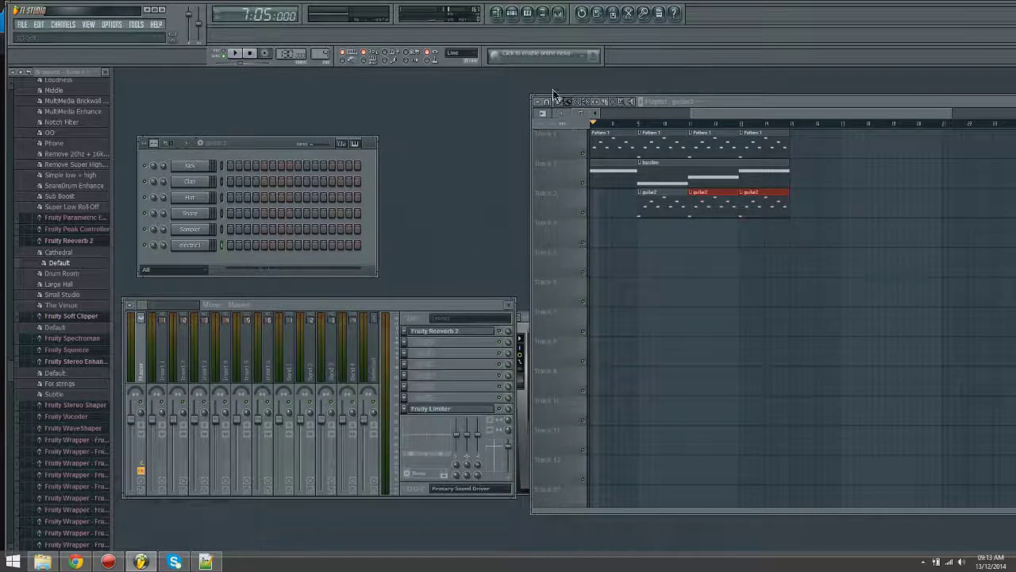
{"action": "left_click", "coordinate": [527, 13]}
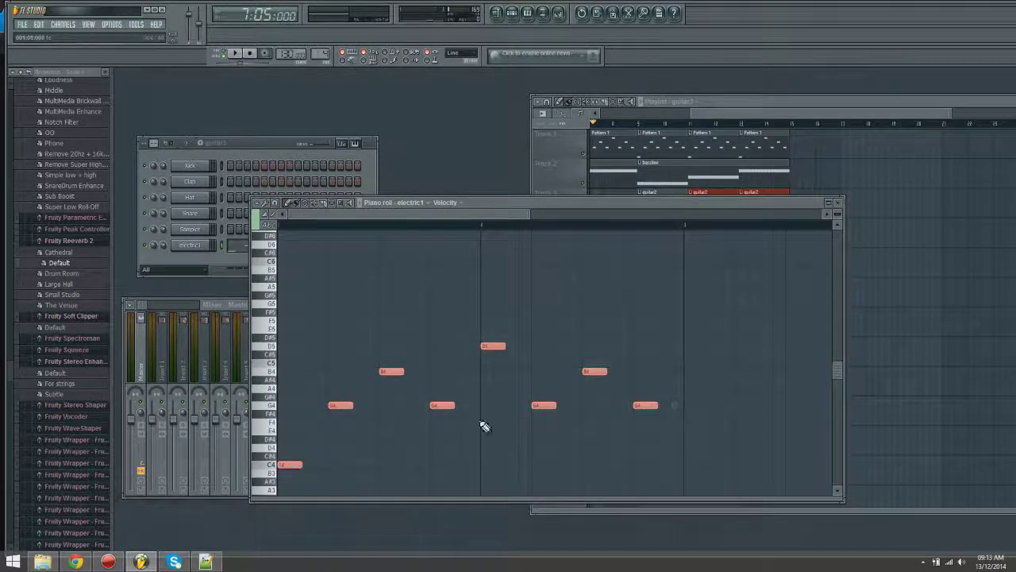
{"action": "left_click_drag", "start_coordinate": [842, 379], "coordinate": [839, 408]}
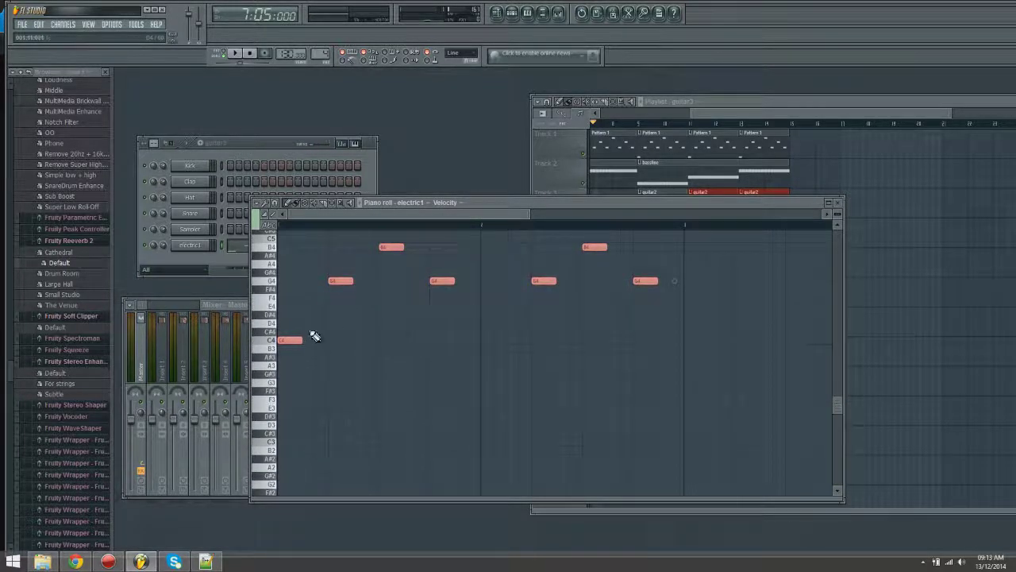
{"action": "left_click_drag", "start_coordinate": [298, 339], "coordinate": [288, 444]}
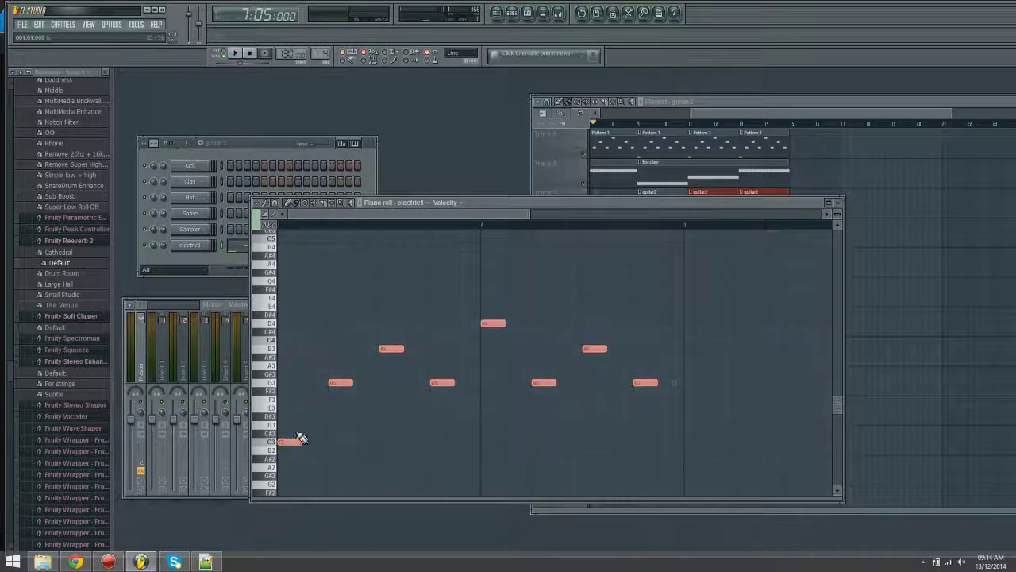
- Paint guitar3 clips on Track 4 at bars 9, 11 and 13 and delete the one at bar 9
{"action": "left_click", "coordinate": [746, 119]}
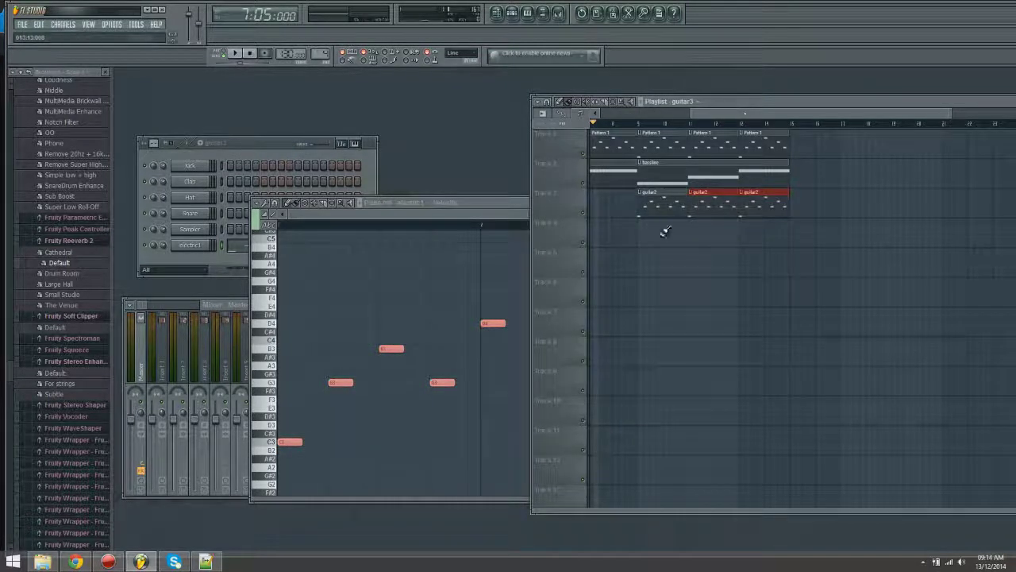
{"action": "left_click_drag", "start_coordinate": [645, 230], "coordinate": [749, 225]}
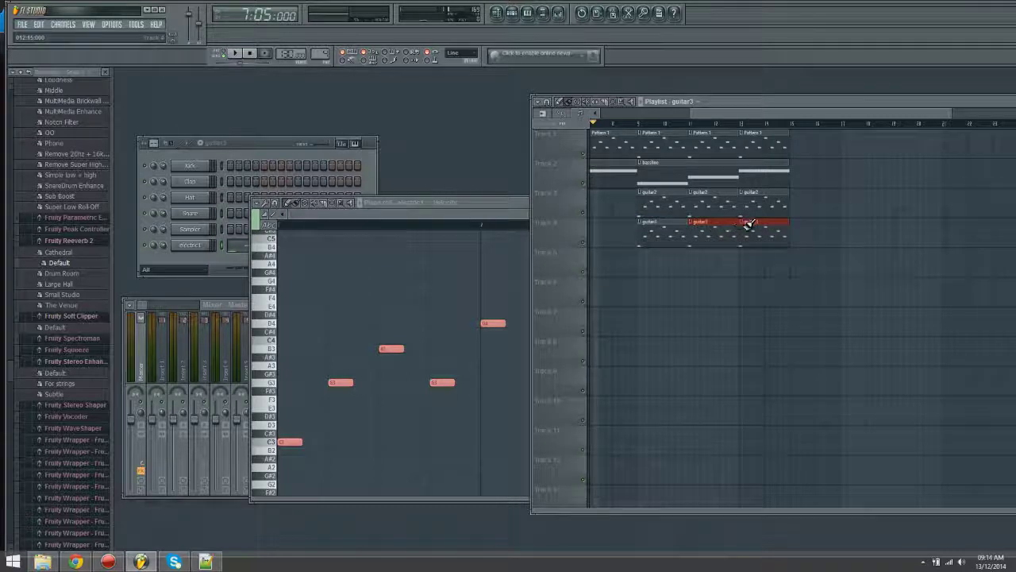
{"action": "right_click", "coordinate": [667, 230]}
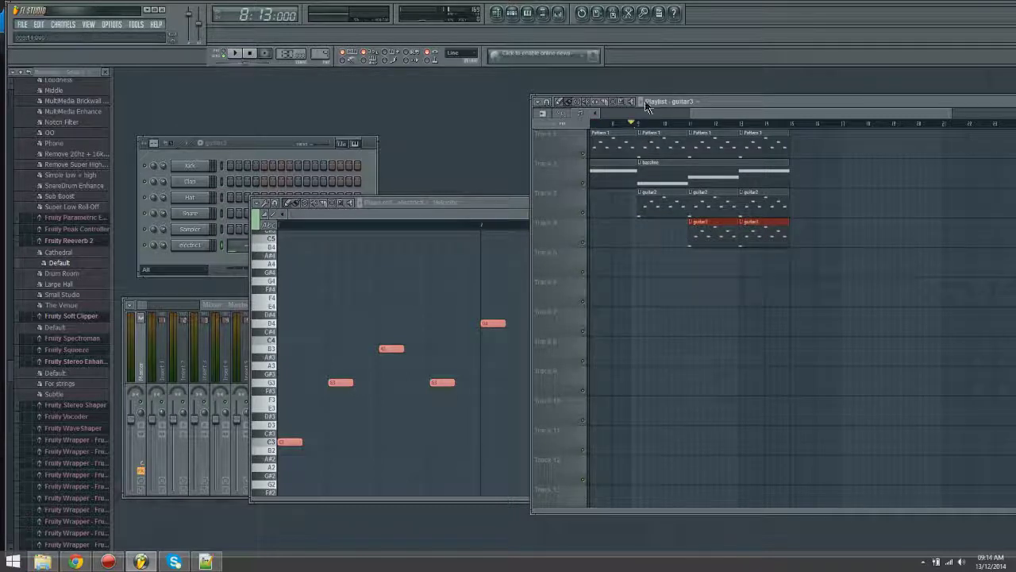
- Play the arrangement from just before bar 9, pause it, review the whole arrangement and return the song position to the start
{"action": "key", "text": "space"}
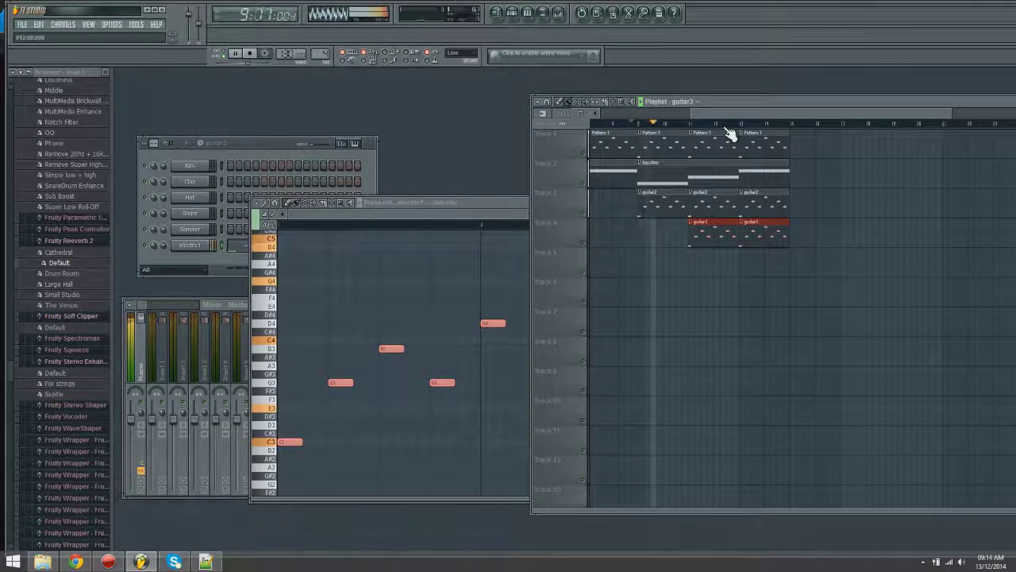
{"action": "left_click_drag", "start_coordinate": [724, 114], "coordinate": [754, 119]}
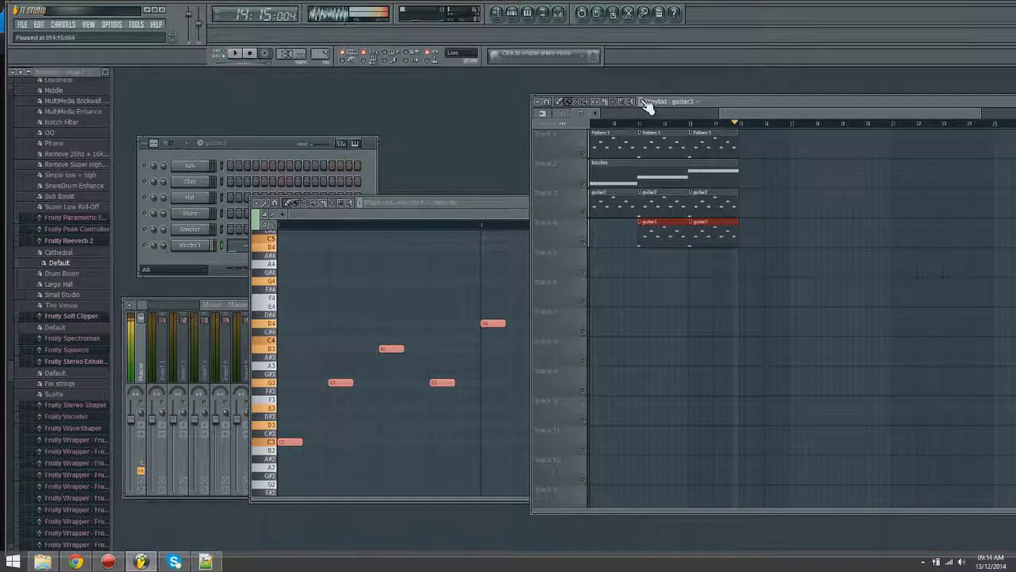
{"action": "left_click_drag", "start_coordinate": [732, 118], "coordinate": [612, 114]}
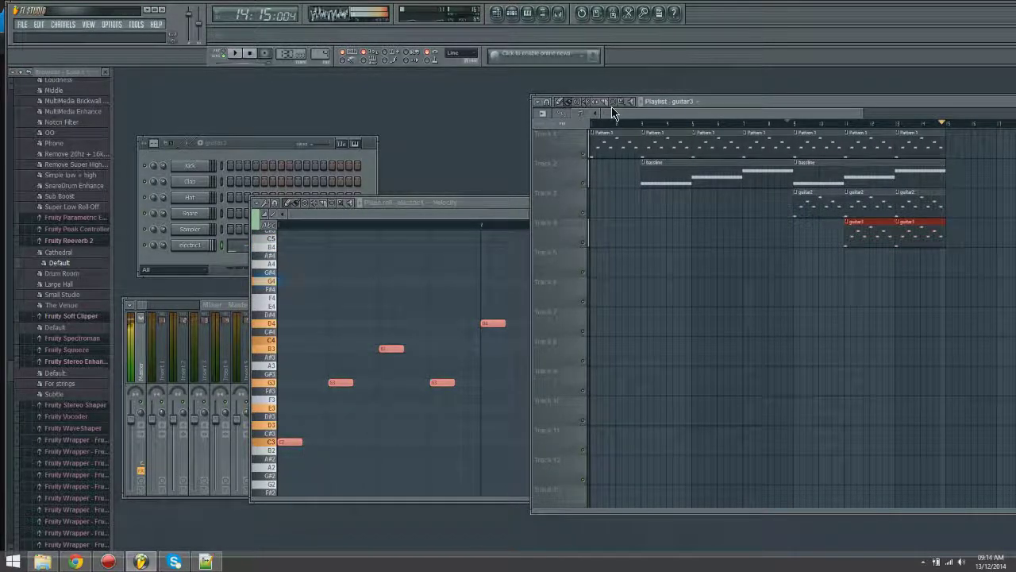
{"action": "mouse_move", "coordinate": [619, 117]}
{"action": "left_mouse_down"}
{"action": "mouse_move", "coordinate": [762, 118]}
{"action": "mouse_move", "coordinate": [629, 116]}
{"action": "left_mouse_up"}
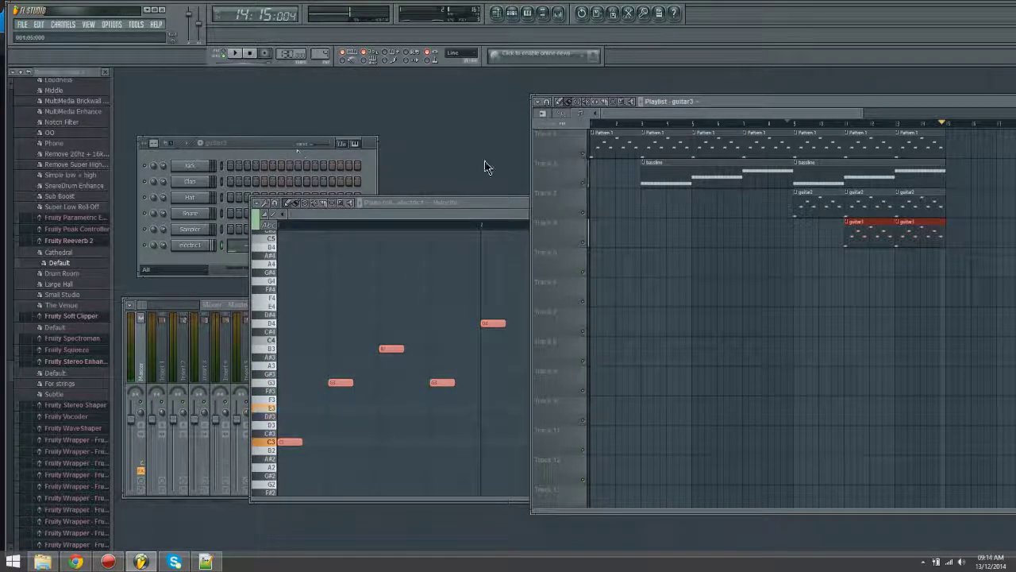
{"action": "left_click", "coordinate": [606, 127]}
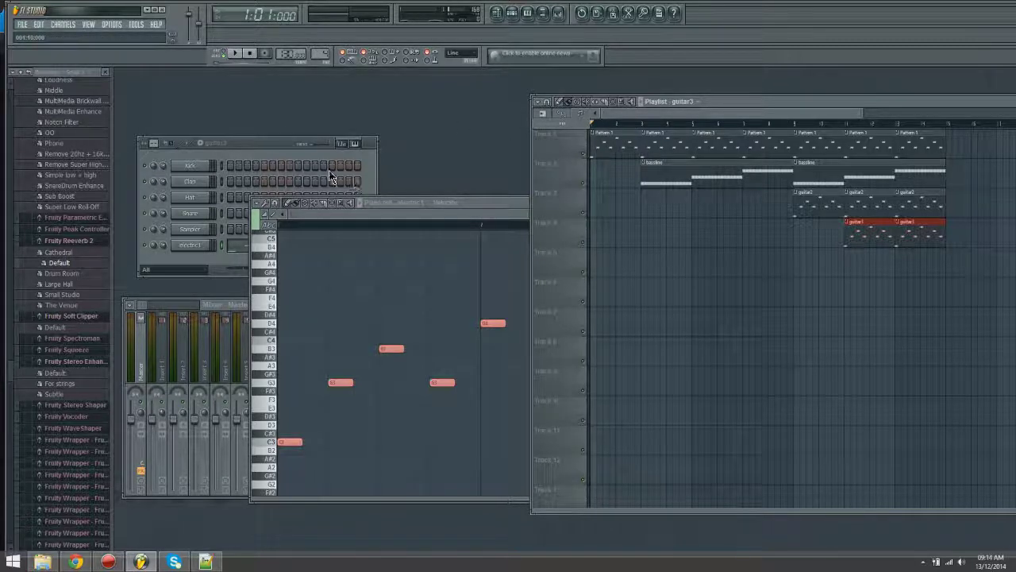
- In Pattern 1, create an automation clip for electric1's channel volume and shape it to fade in from zero over the first two bars
{"action": "left_click", "coordinate": [220, 144]}
{"action": "left_click", "coordinate": [222, 155]}
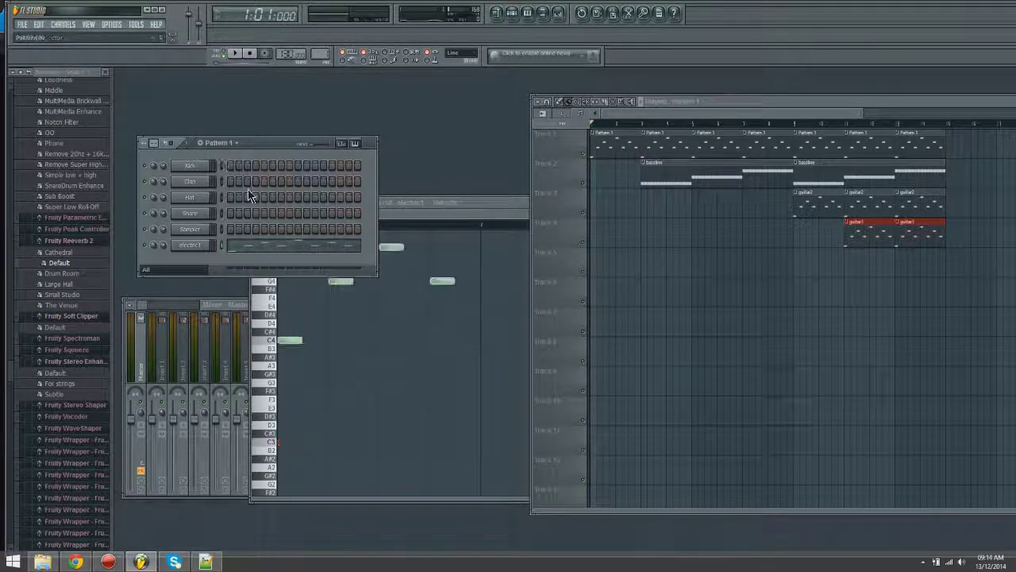
{"action": "right_click", "coordinate": [164, 244]}
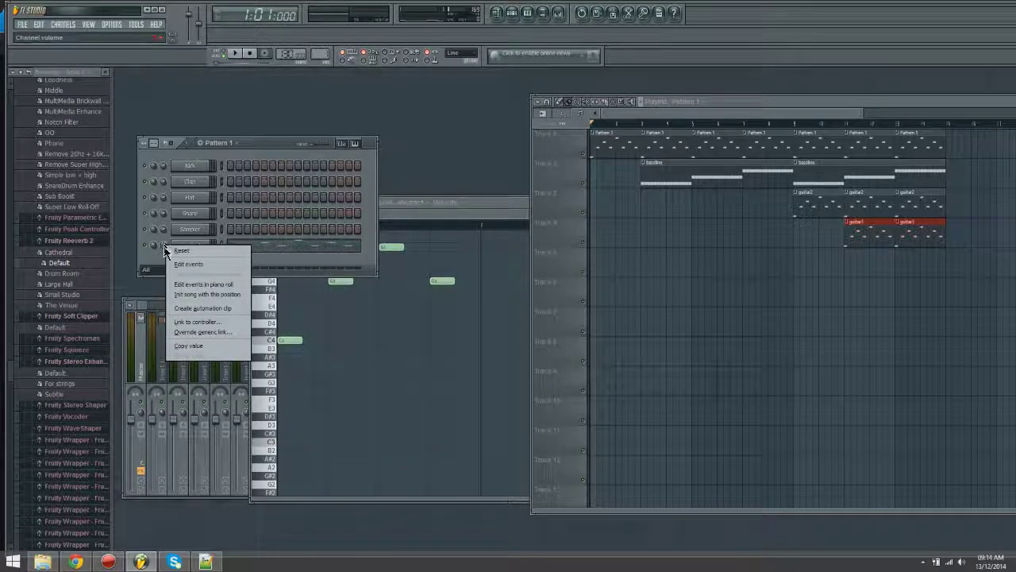
{"action": "left_click", "coordinate": [199, 308]}
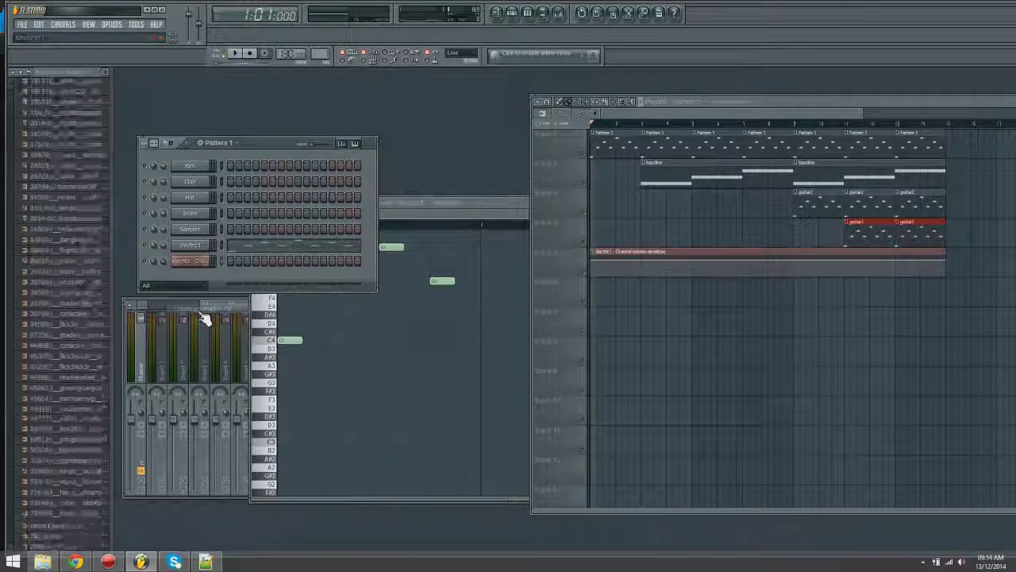
{"action": "left_click", "coordinate": [639, 262]}
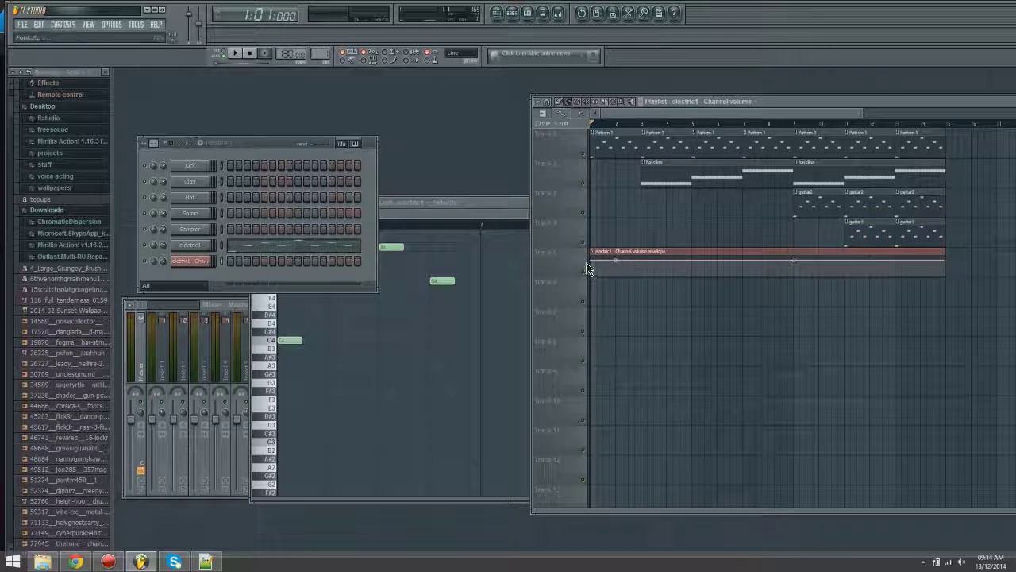
{"action": "left_click_drag", "start_coordinate": [592, 261], "coordinate": [589, 310]}
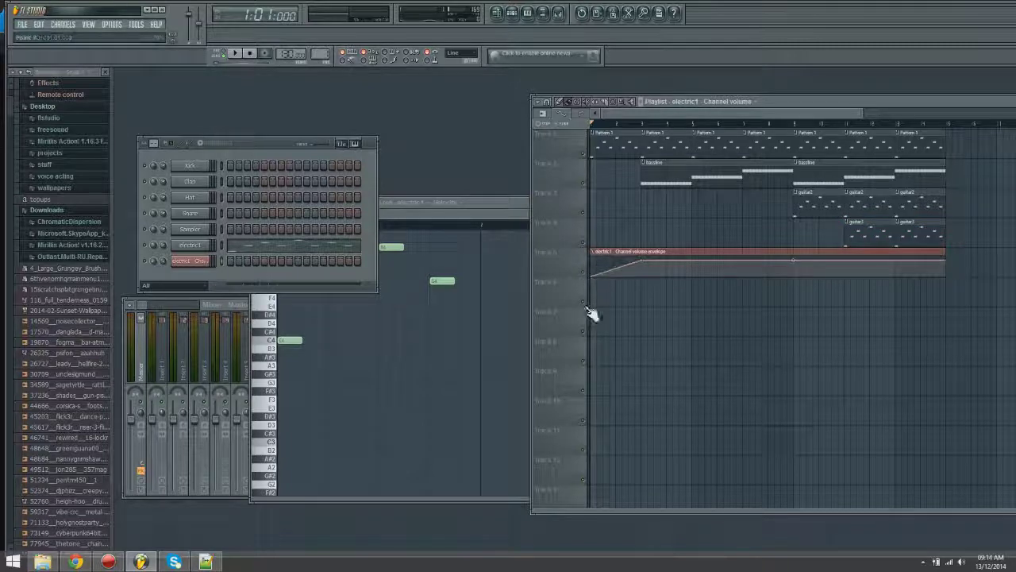
- Play the opening bars to hear the volume fade-in, pause, and return the song position to the start
{"action": "left_click", "coordinate": [641, 103]}
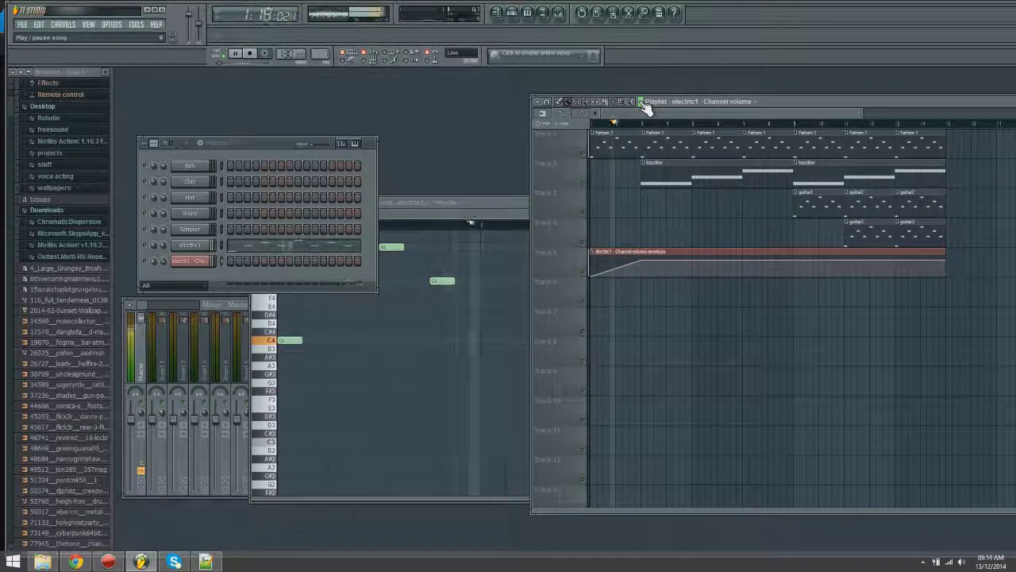
{"action": "left_click", "coordinate": [642, 102]}
{"action": "left_click_drag", "start_coordinate": [620, 125], "coordinate": [548, 133]}
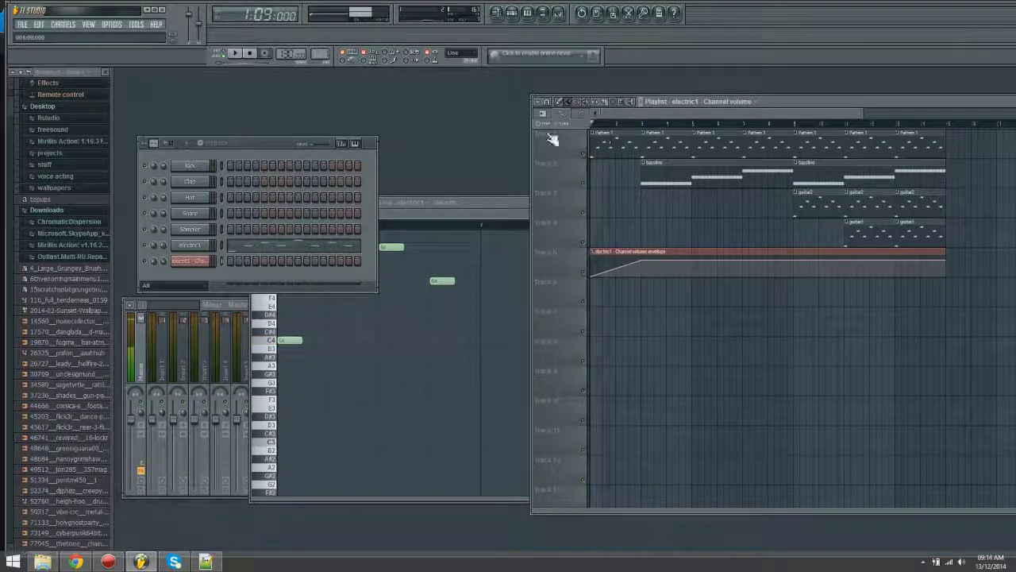
{"action": "mouse_move", "coordinate": [632, 112]}
{"action": "left_mouse_down"}
{"action": "mouse_move", "coordinate": [669, 113]}
{"action": "mouse_move", "coordinate": [624, 123]}
{"action": "left_mouse_up"}
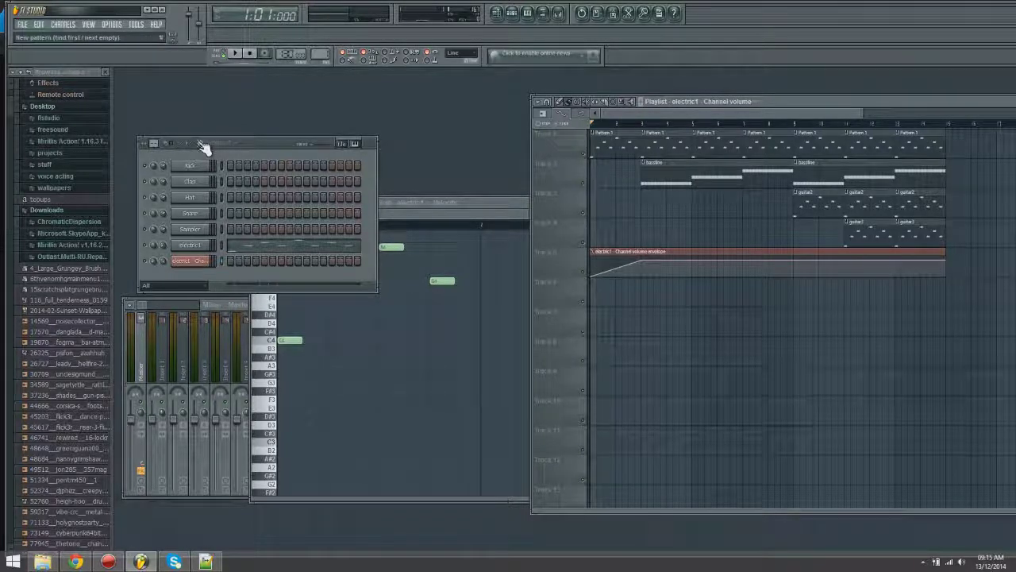
- Add kcik.wav from the sounds folder's drums subfolder as a new channel and audition the sound
{"action": "left_click", "coordinate": [42, 562]}
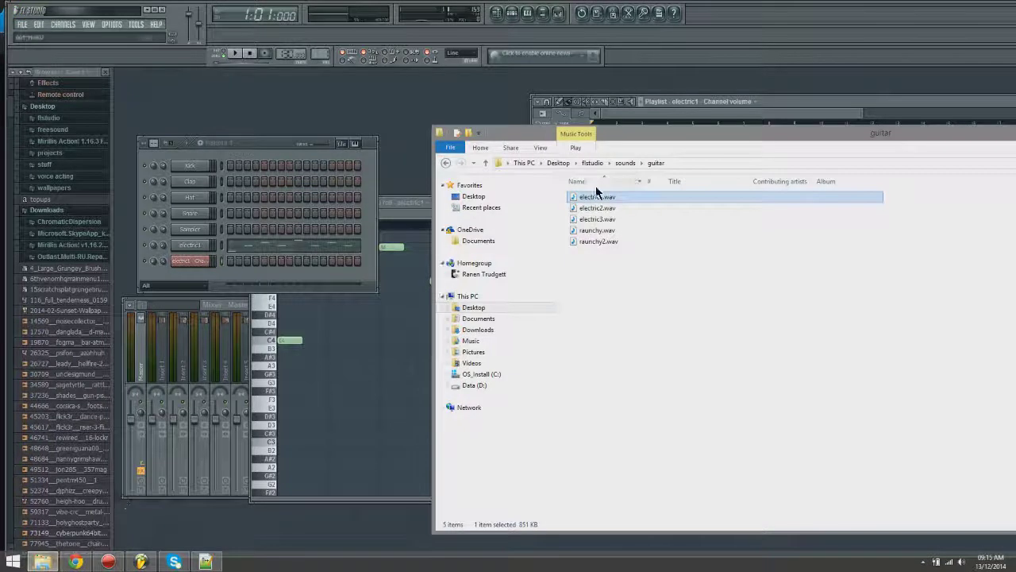
{"action": "left_click", "coordinate": [623, 162]}
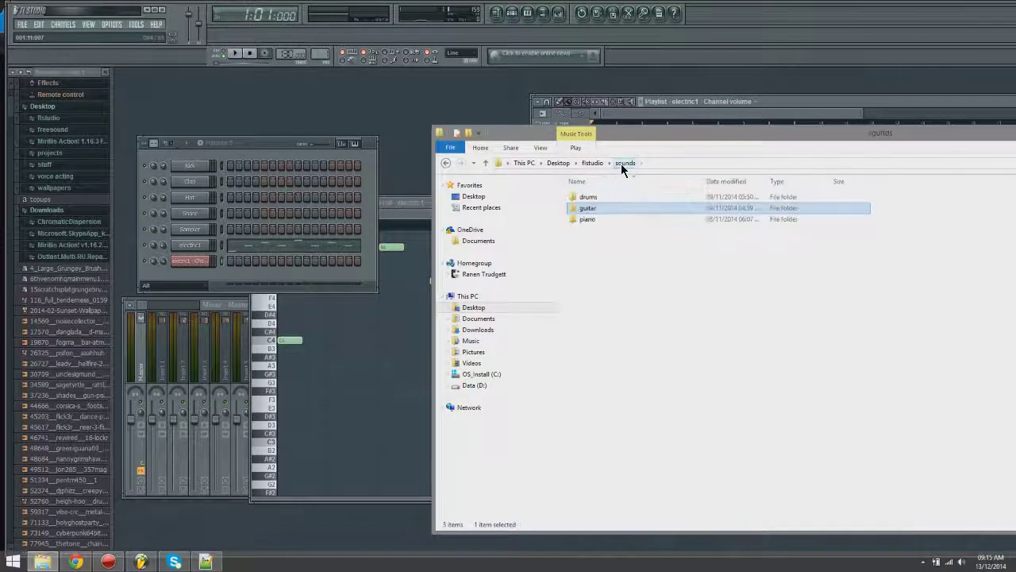
{"action": "double_click", "coordinate": [586, 197]}
{"action": "left_click_drag", "start_coordinate": [597, 243], "coordinate": [347, 280]}
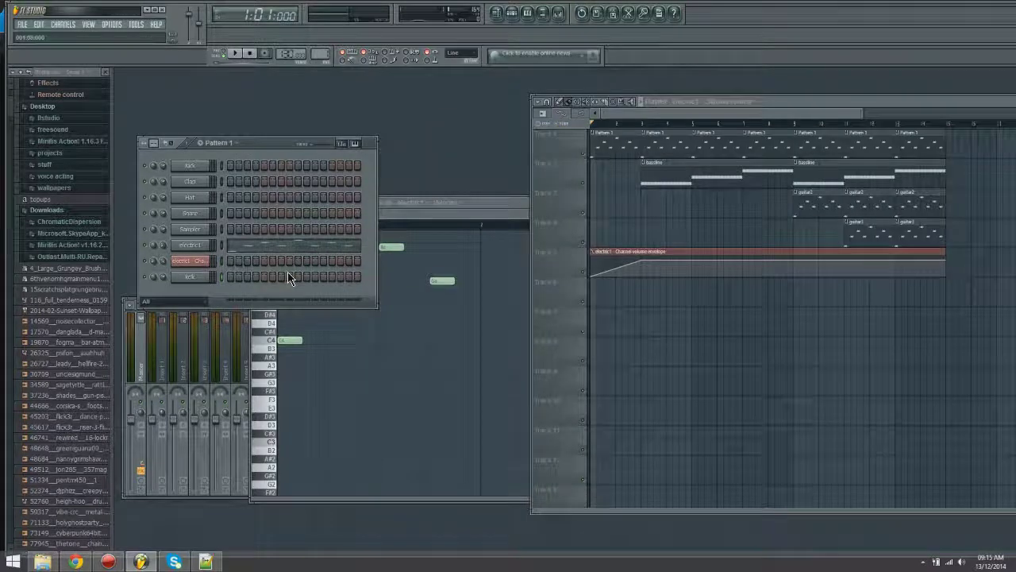
{"action": "key", "text": "z"}
{"action": "key", "text": "z"}
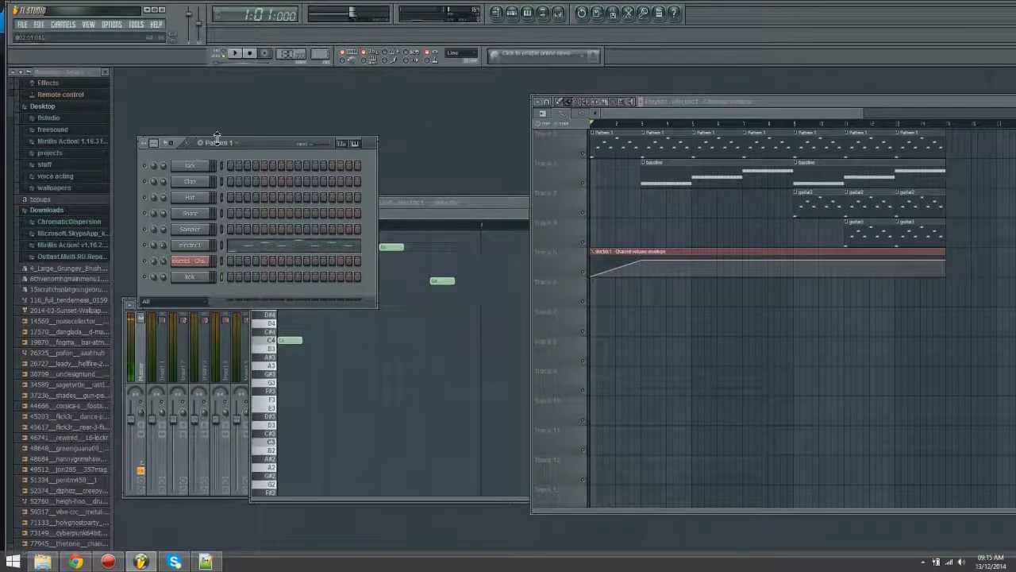
- Play Pattern 1 briefly, stop it, and create a new empty pattern named kick
{"action": "key", "text": "space"}
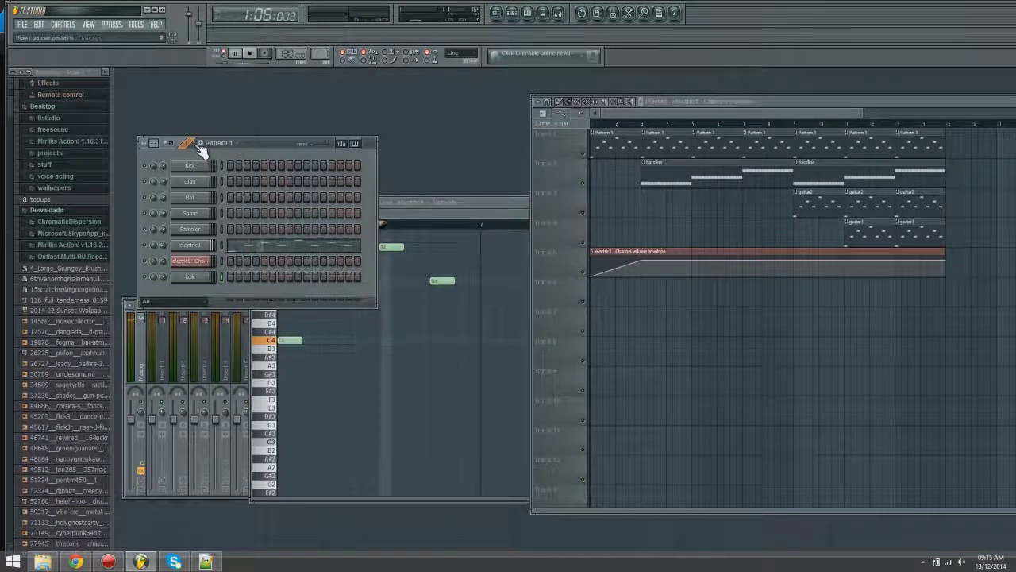
{"action": "left_click", "coordinate": [205, 149]}
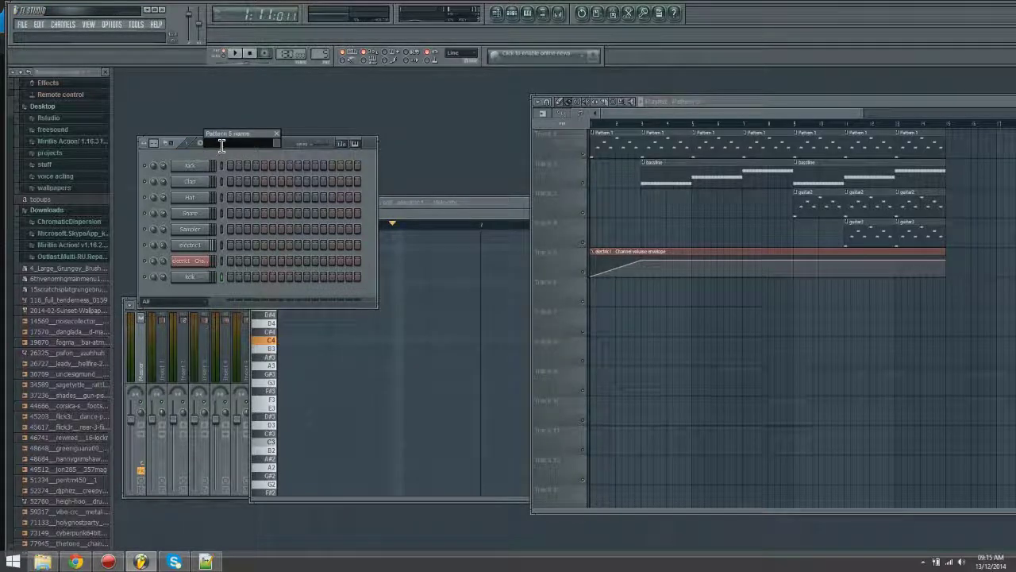
{"action": "type", "text": "kick"}
{"action": "key", "text": "Return"}
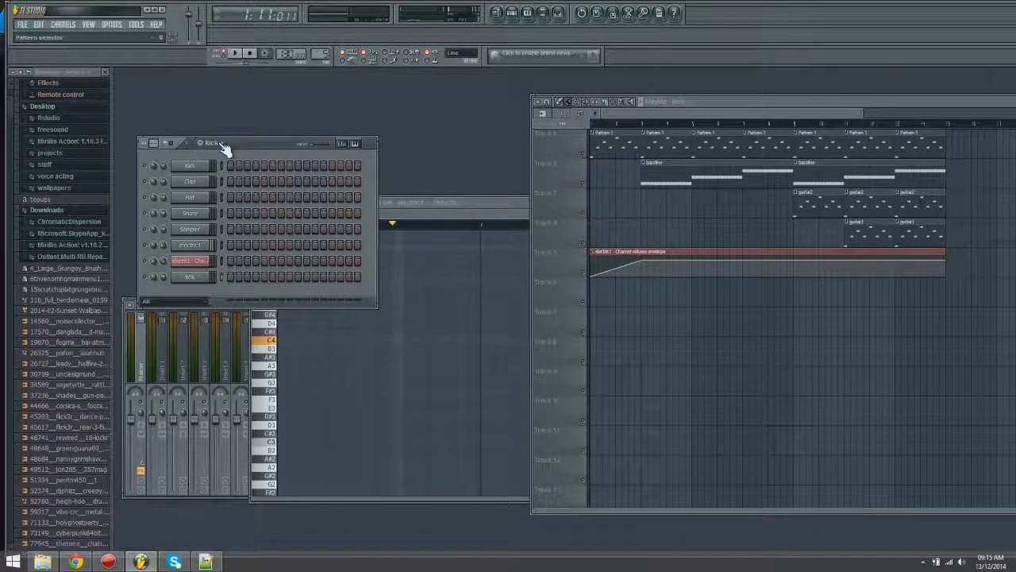
- Enter hits for the new kick sample on steps 1, 5, 9 and 13 of the kick pattern and play it
{"action": "left_click", "coordinate": [229, 276]}
{"action": "left_click", "coordinate": [265, 276]}
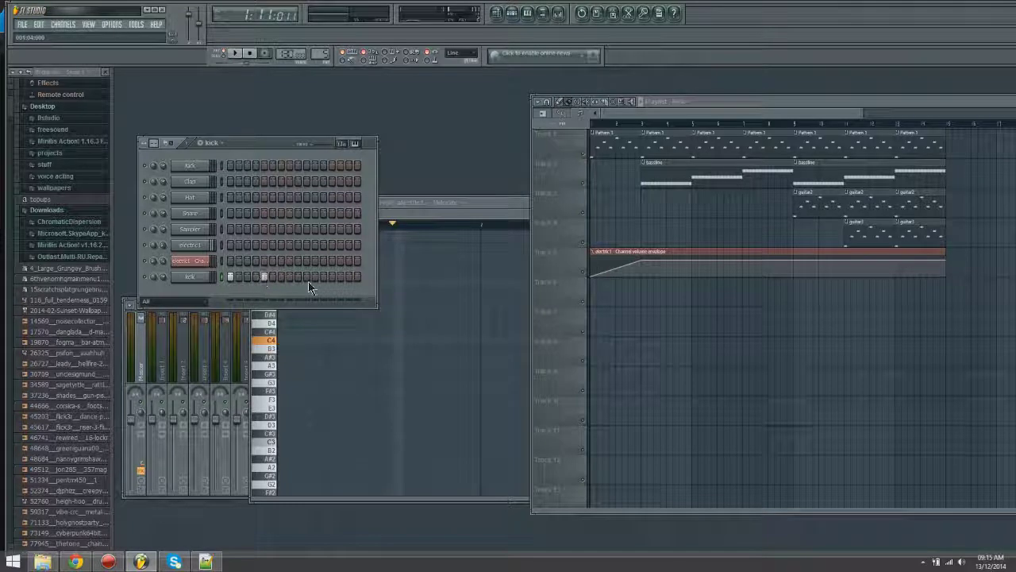
{"action": "left_click", "coordinate": [298, 276]}
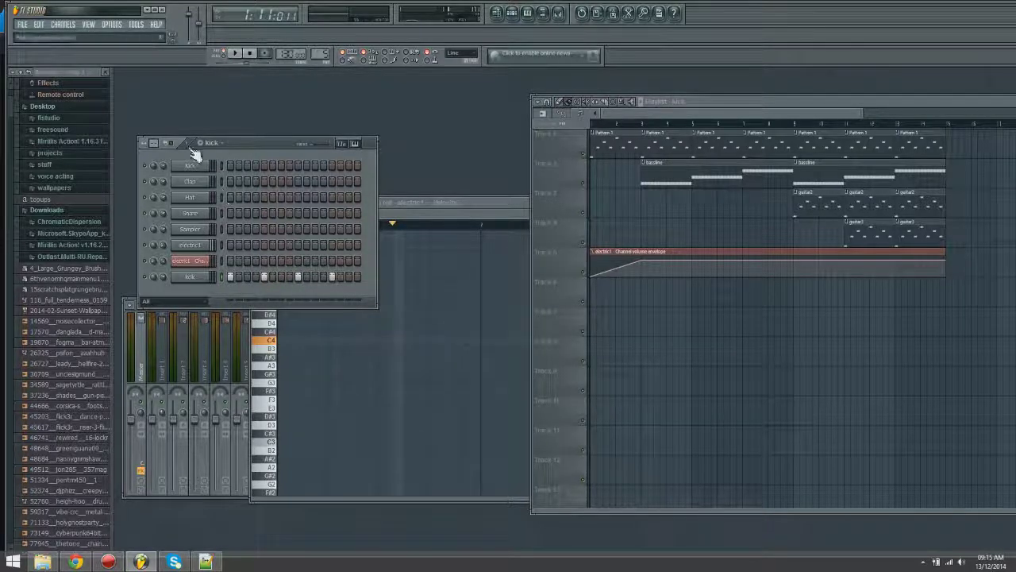
{"action": "key", "text": "space"}
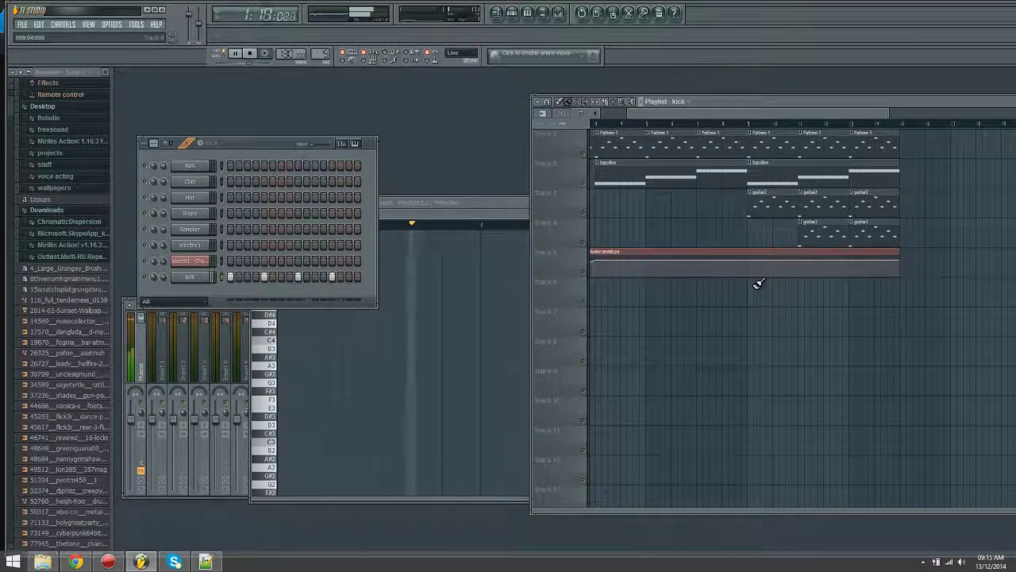
- Paint kick pattern clips on Track 6 of the playlist, filling bars 9 to 14
{"action": "left_click", "coordinate": [758, 284]}
{"action": "left_click", "coordinate": [773, 288]}
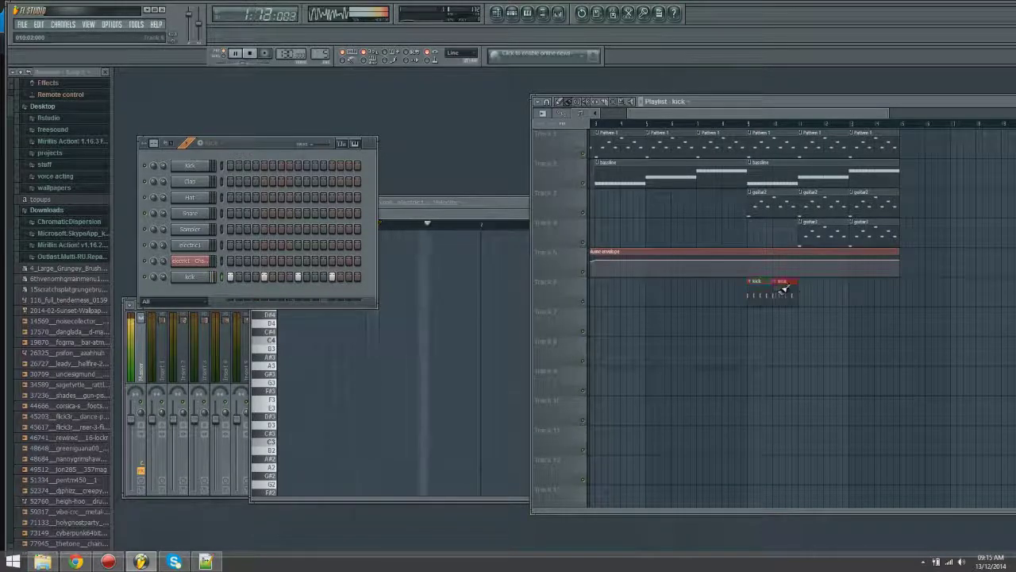
{"action": "left_click_drag", "start_coordinate": [782, 289], "coordinate": [875, 279]}
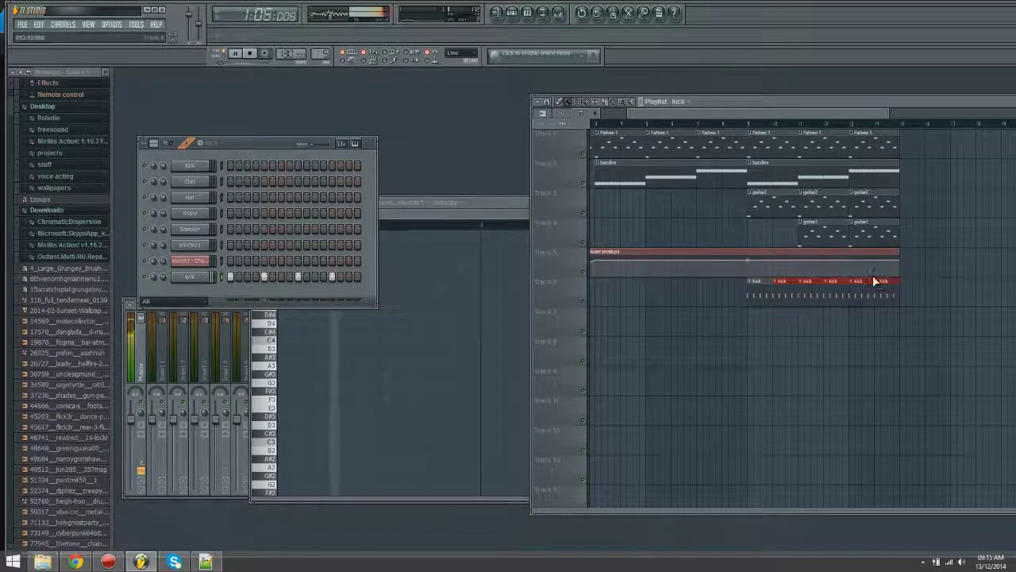
- Play the arrangement from just before bar 9, pause to adjust the kick channel's volume, and play on before pausing again
{"action": "left_click", "coordinate": [724, 127]}
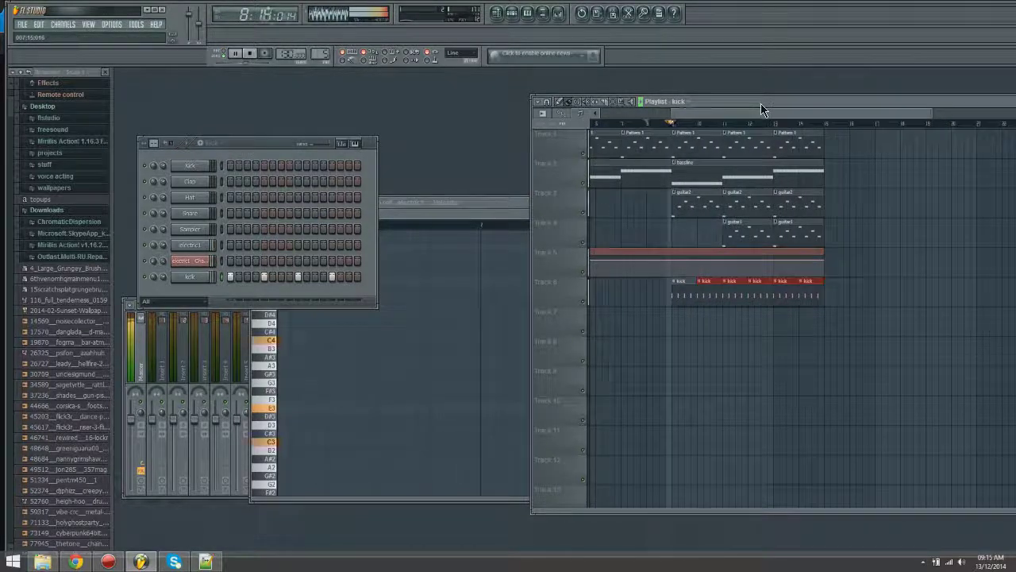
{"action": "key", "text": "space"}
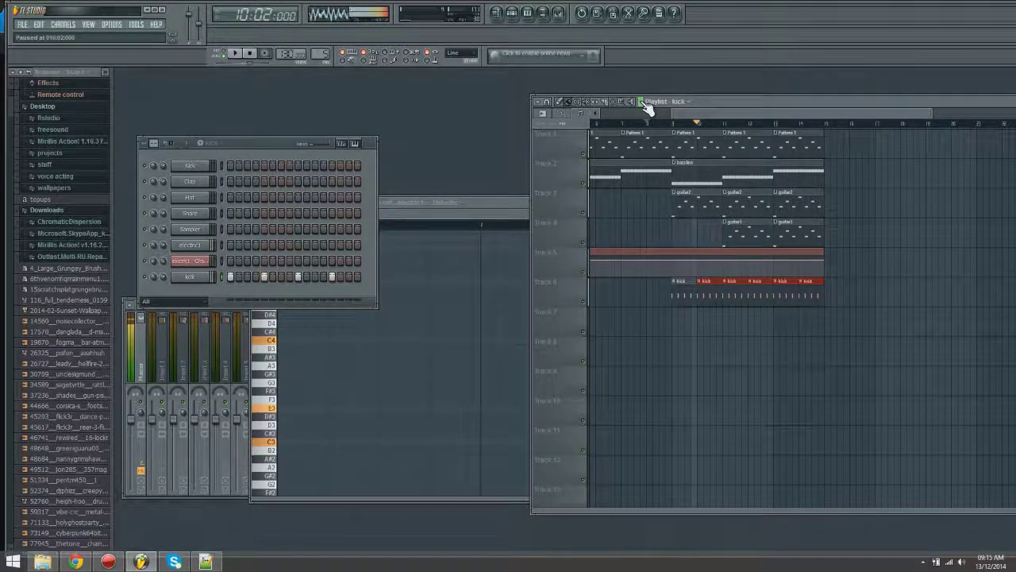
{"action": "left_click", "coordinate": [160, 279]}
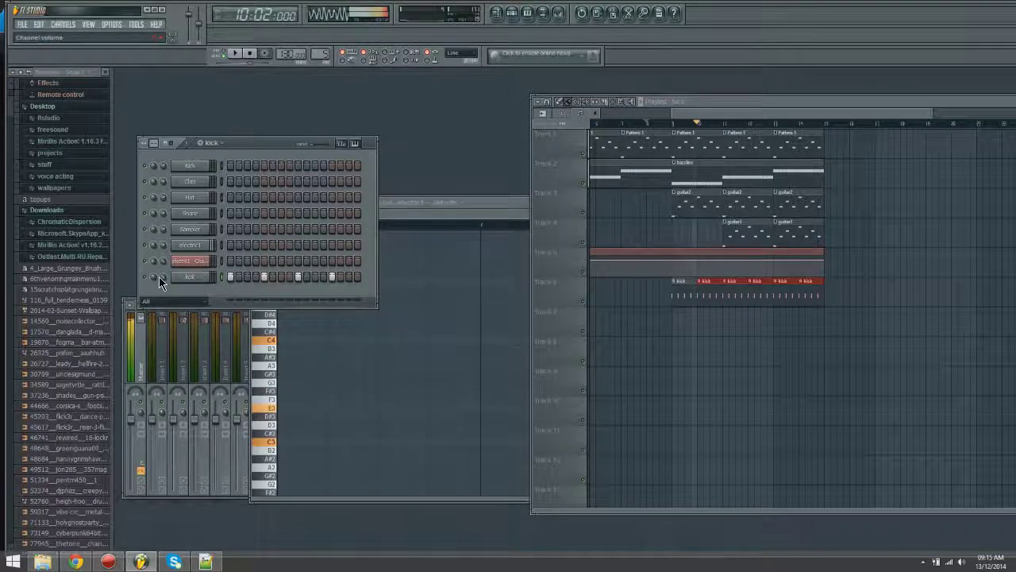
{"action": "left_click", "coordinate": [647, 106]}
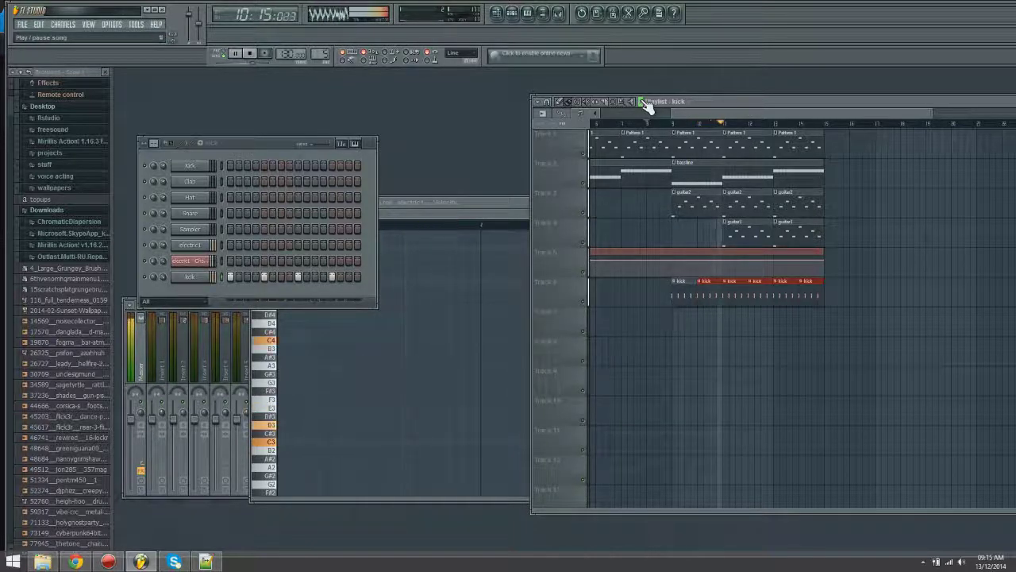
{"action": "left_click", "coordinate": [640, 106]}
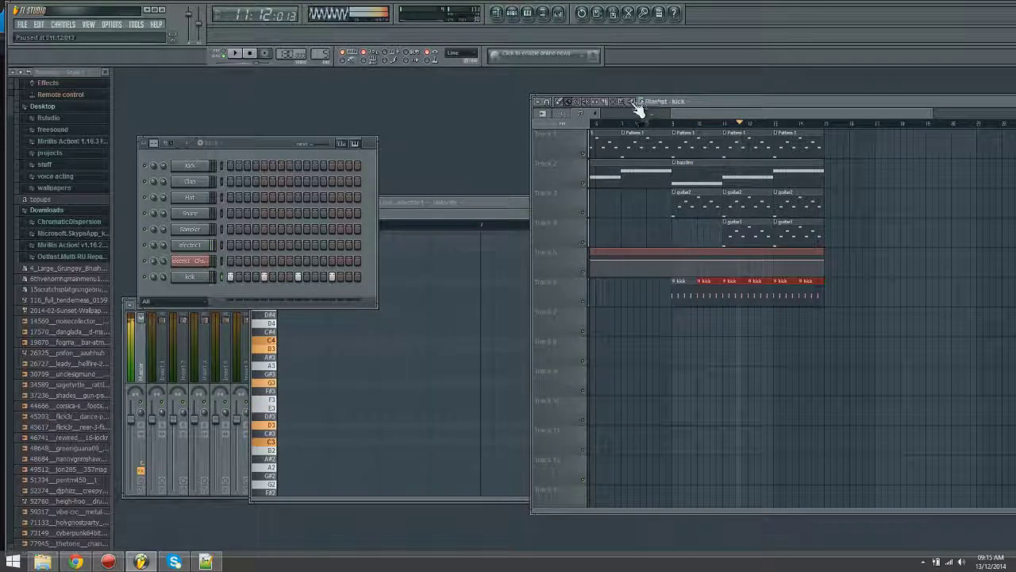
- Open the kick channel's settings and bring up its miscellaneous level adjustments with the volume multiplier
{"action": "left_click", "coordinate": [203, 281]}
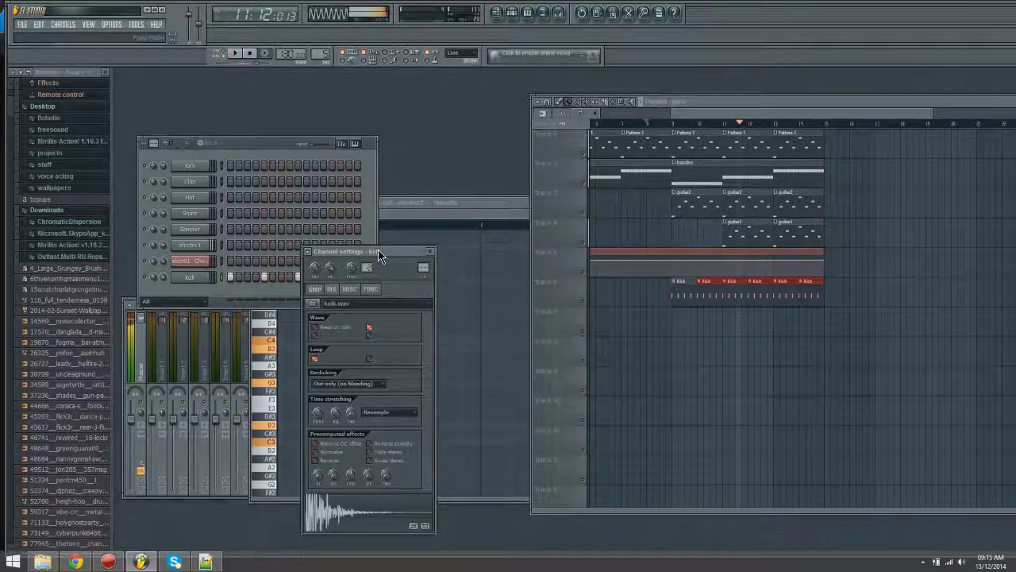
{"action": "left_click_drag", "start_coordinate": [378, 250], "coordinate": [438, 208]}
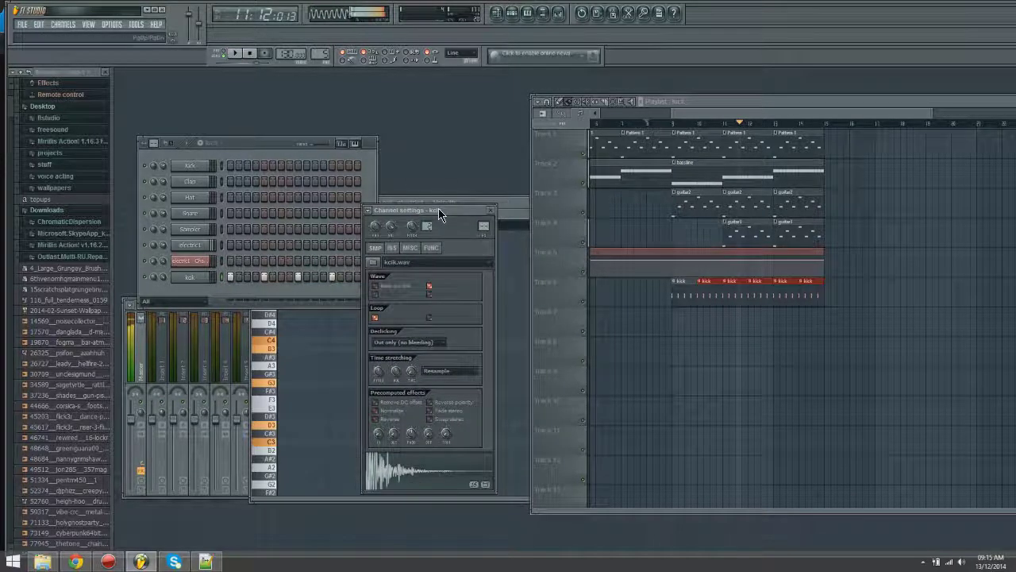
{"action": "left_click", "coordinate": [411, 248]}
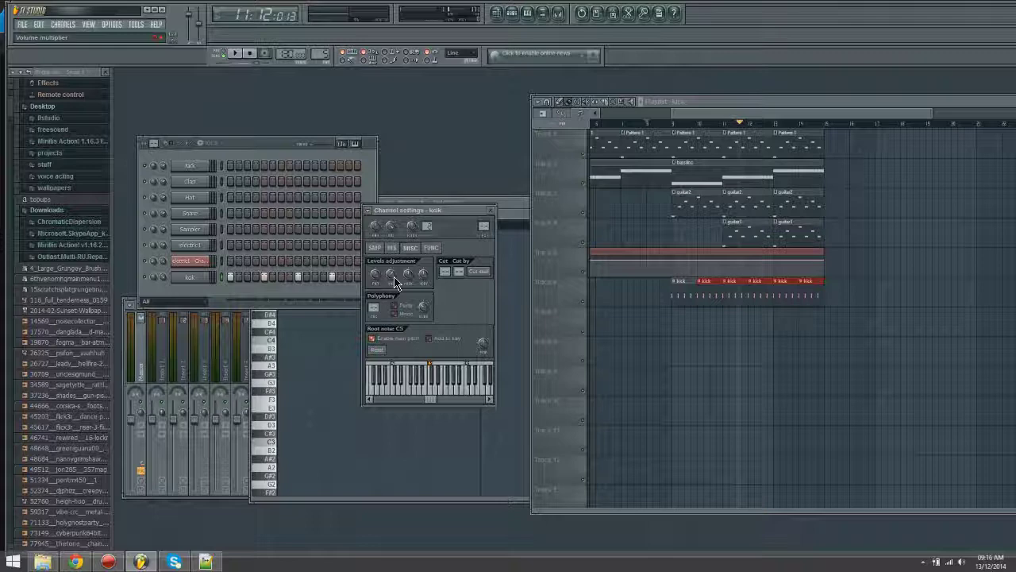
- Play the arrangement from just before bar 9 through bar 14 with the kick and stop playback
{"action": "left_click", "coordinate": [661, 120]}
{"action": "left_click", "coordinate": [643, 103]}
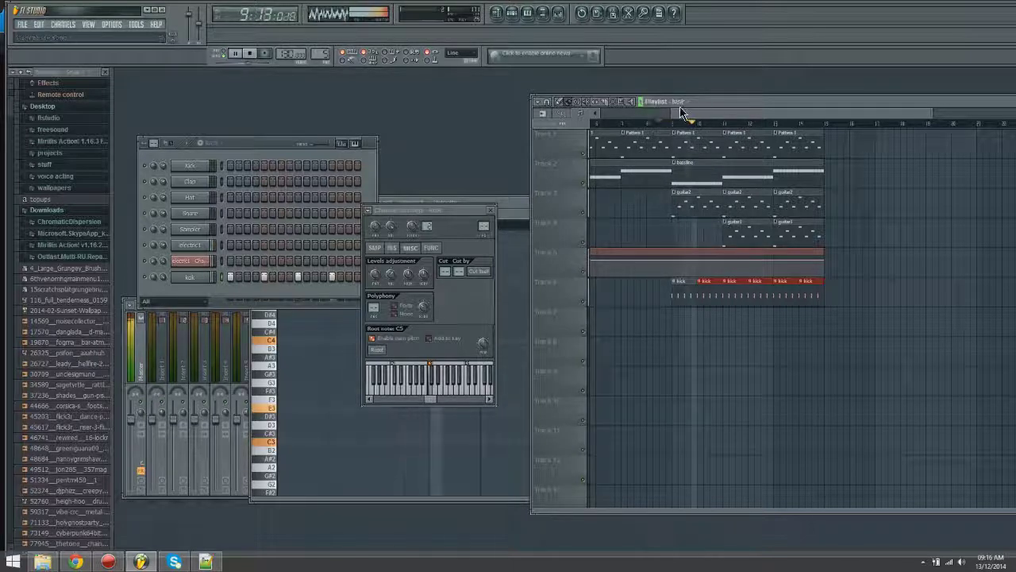
{"action": "left_click_drag", "start_coordinate": [685, 111], "coordinate": [708, 113]}
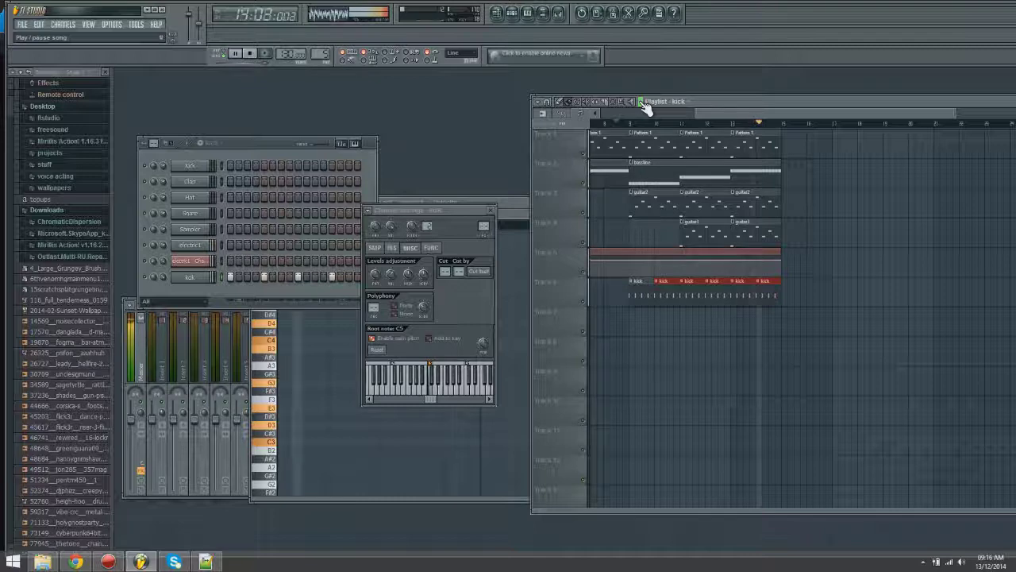
{"action": "key", "text": "space"}
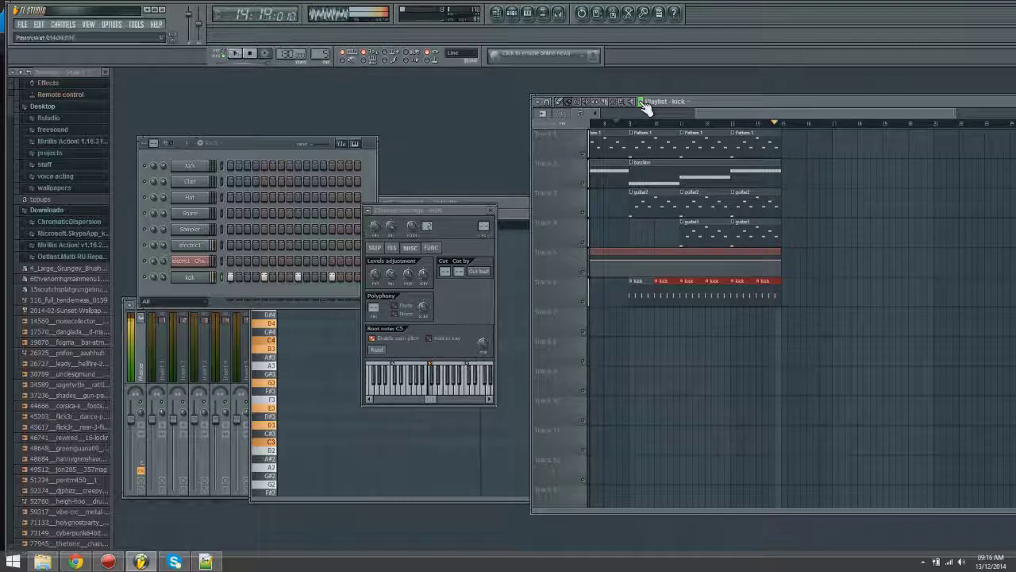
{"action": "left_click", "coordinate": [252, 53]}
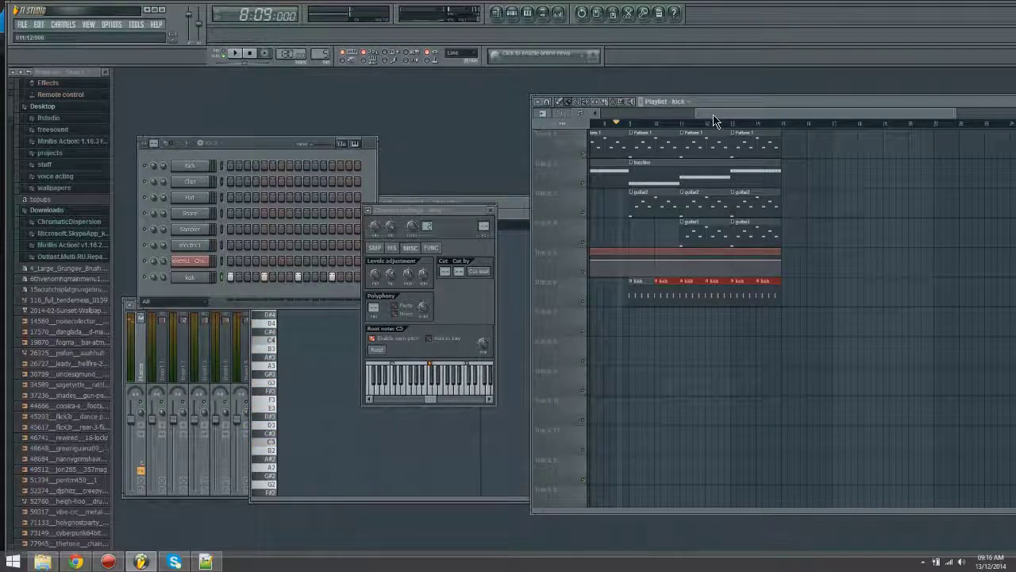
- Add hihat.wav from the drums folder as a new channel and reposition the channel rack
{"action": "left_click_drag", "start_coordinate": [713, 115], "coordinate": [728, 118]}
{"action": "left_click", "coordinate": [323, 297]}
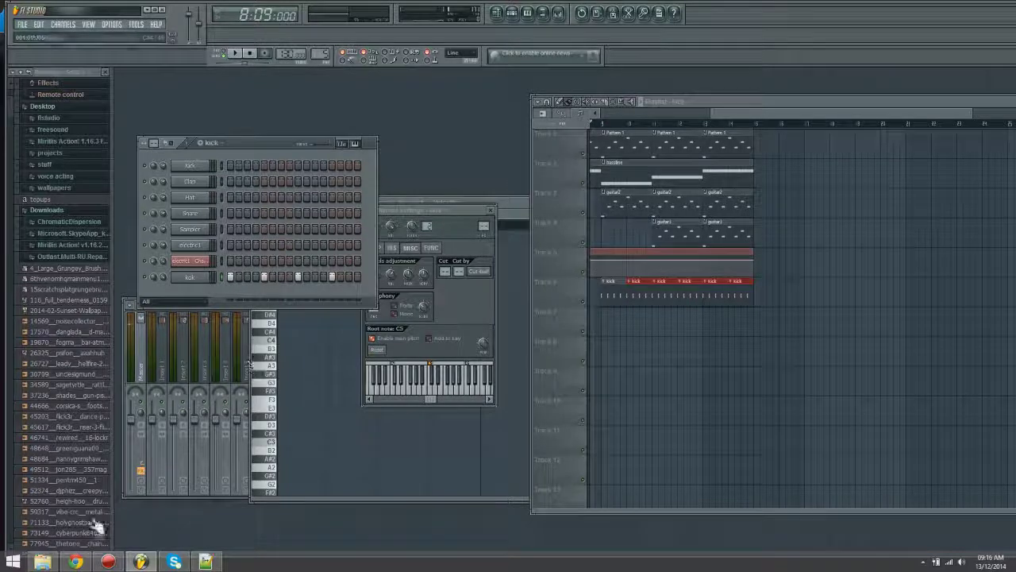
{"action": "left_click", "coordinate": [43, 562]}
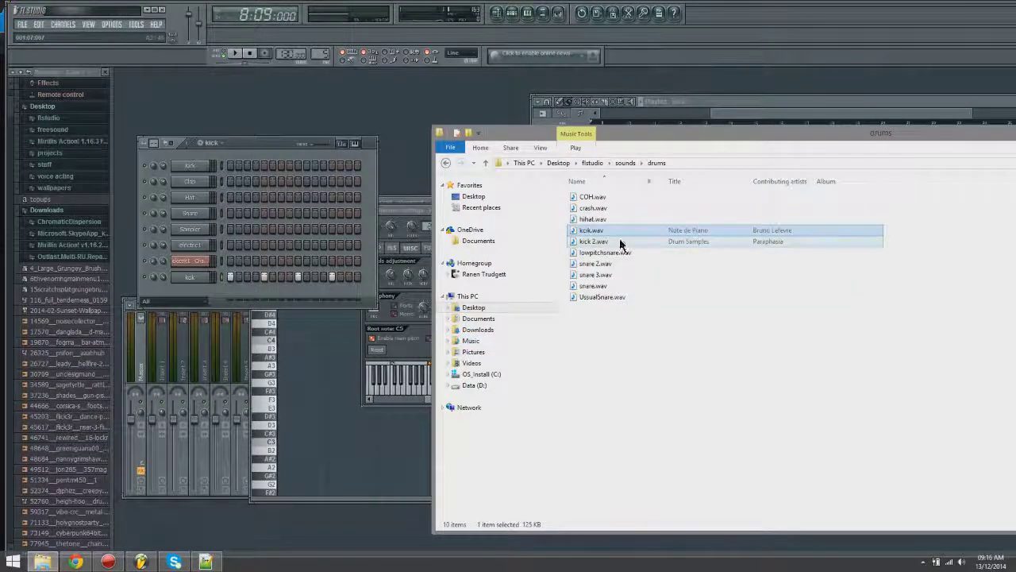
{"action": "left_click_drag", "start_coordinate": [596, 220], "coordinate": [341, 295]}
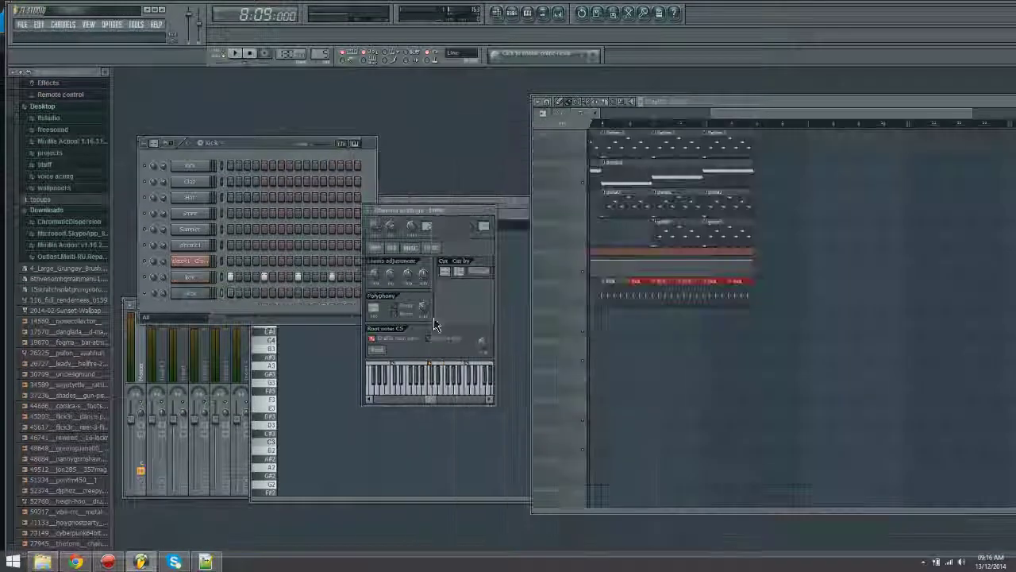
{"action": "left_click", "coordinate": [42, 561]}
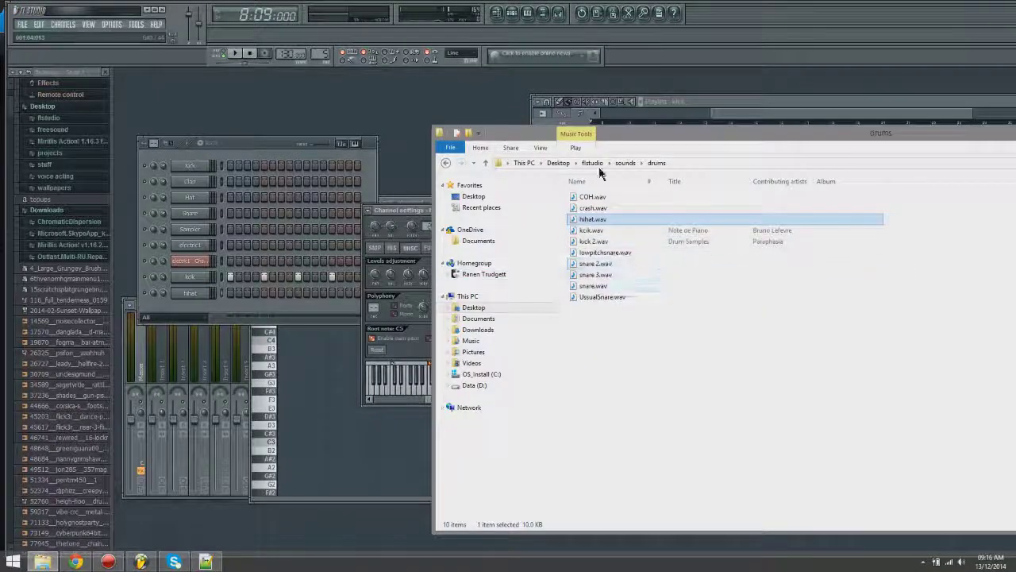
{"action": "left_click", "coordinate": [644, 64]}
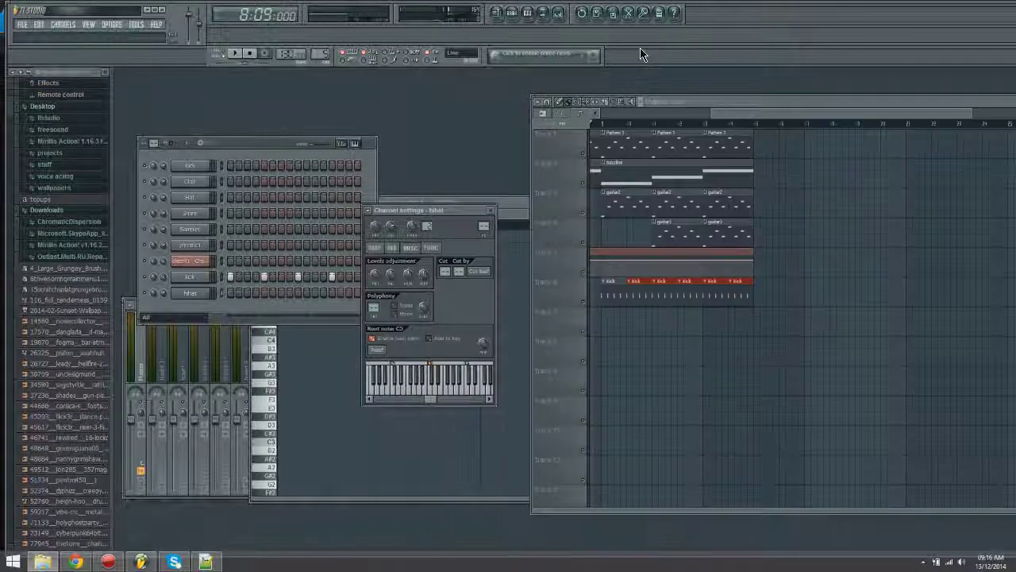
{"action": "left_click_drag", "start_coordinate": [256, 144], "coordinate": [312, 179]}
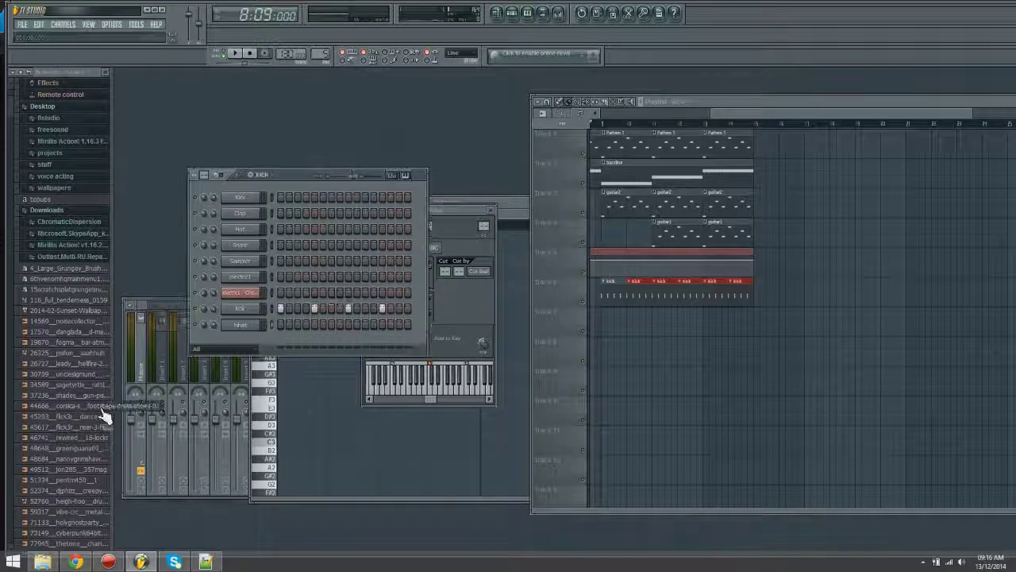
- Enter an uneven hihat rhythm across the kick pattern, including steps 1, 2, 7 and 8, and play the pattern
{"action": "left_click", "coordinate": [281, 324]}
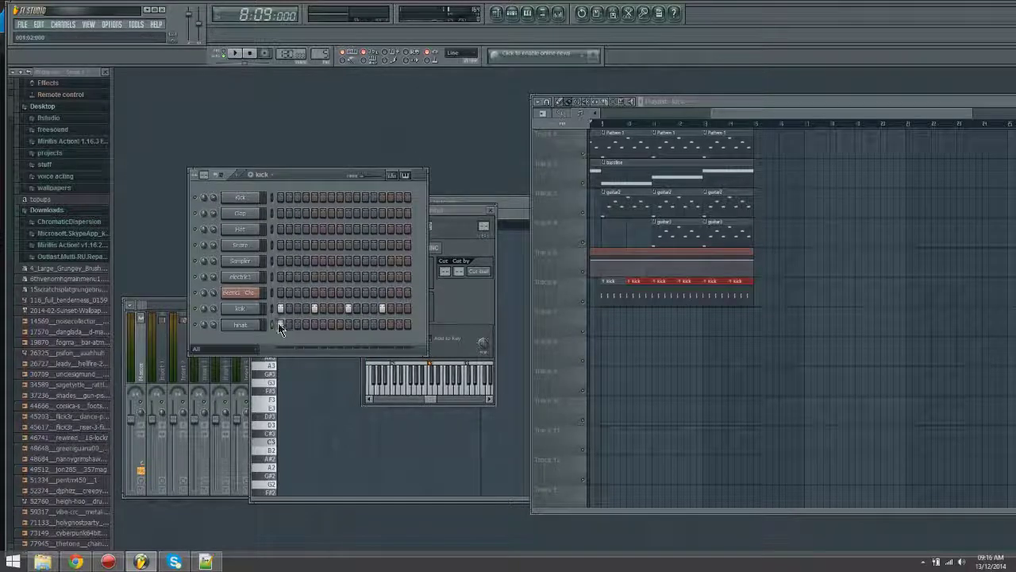
{"action": "left_click", "coordinate": [288, 325]}
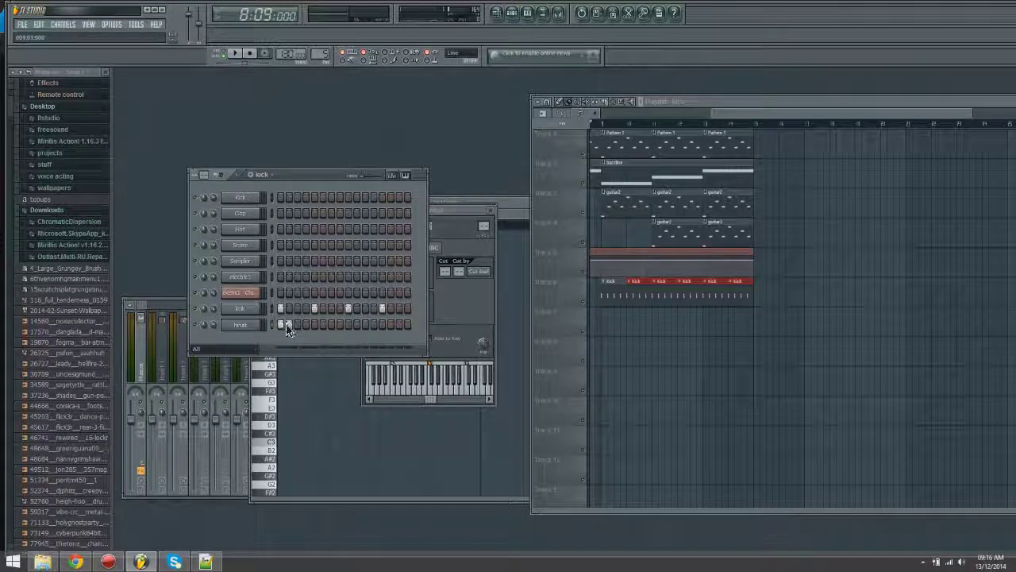
{"action": "left_click", "coordinate": [331, 324]}
{"action": "left_click", "coordinate": [338, 325]}
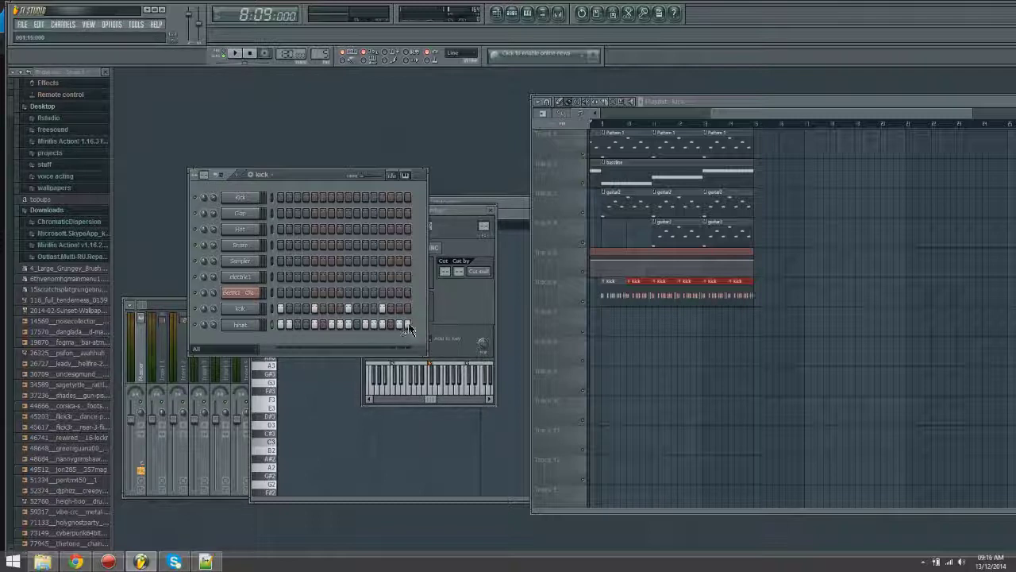
{"action": "left_click", "coordinate": [238, 176]}
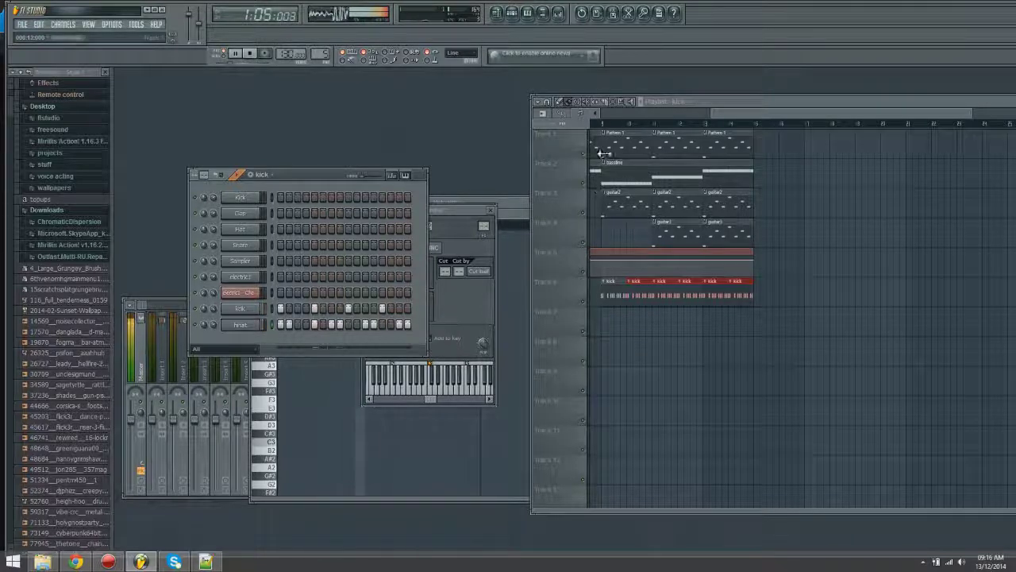
- Play the arrangement from just before bar 9 to hear the kick and hihat with the other tracks, and pause in bar 14
{"action": "left_click", "coordinate": [599, 127]}
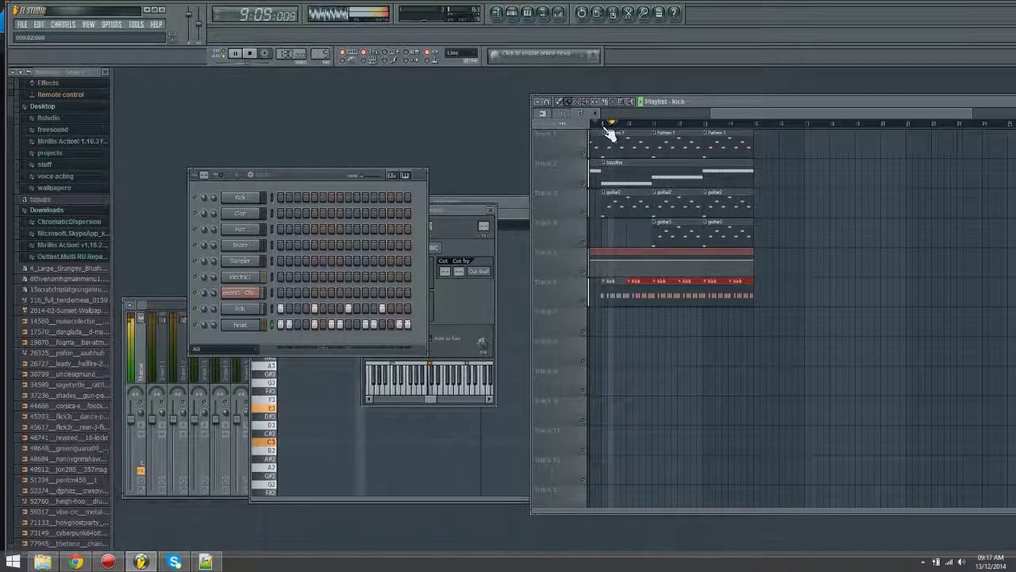
{"action": "left_click_drag", "start_coordinate": [742, 115], "coordinate": [736, 113]}
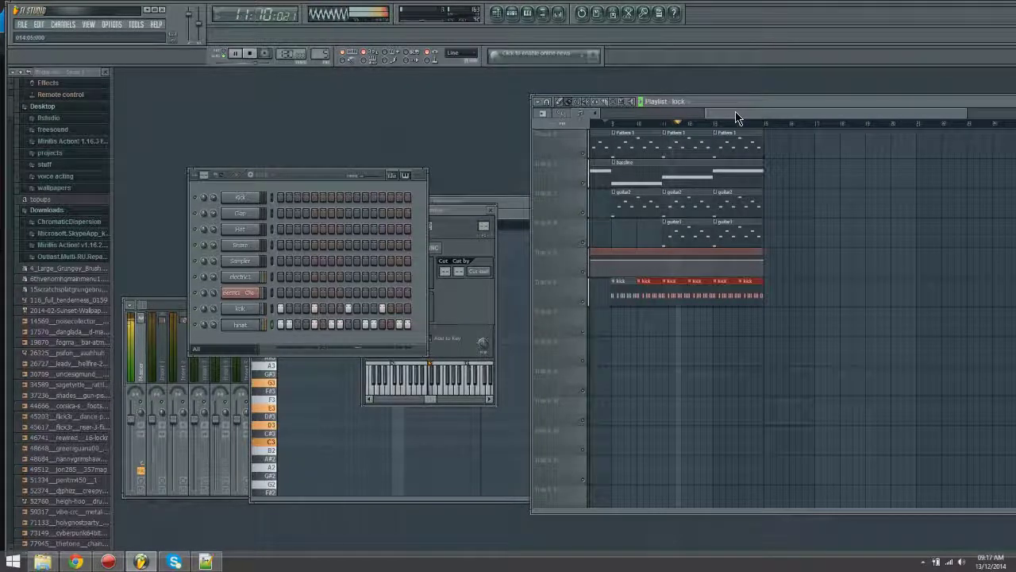
{"action": "left_click", "coordinate": [644, 105]}
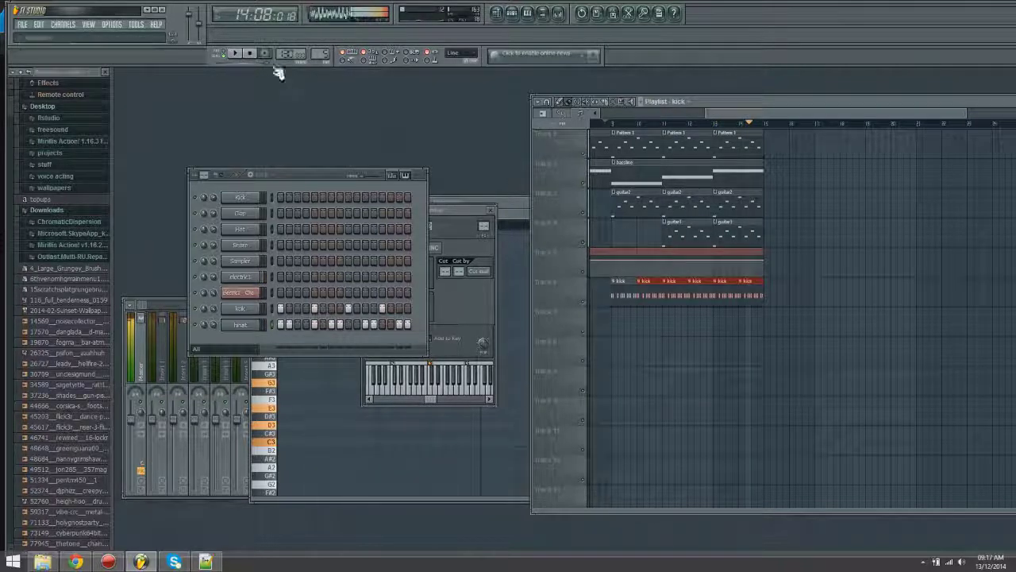